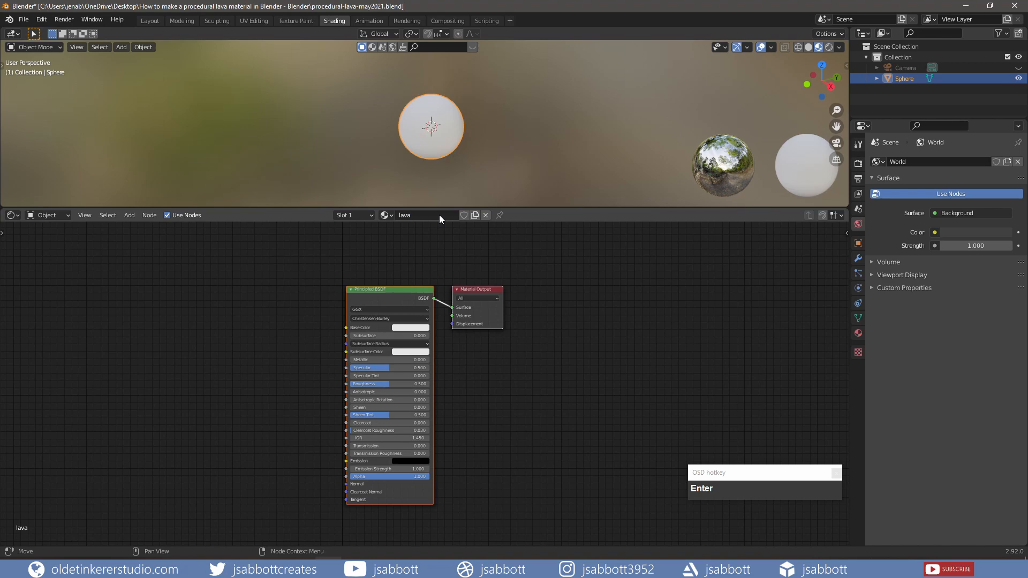
# - Add a Mix Shader node to the empty area beside the Principled BSDF in the lava material
pyautogui.keyDown('shift'); pyautogui.moveTo(217, 349); pyautogui.dragTo(384, 328, button='middle'); pyautogui.keyUp('shift')
pyautogui.hotkey('shift', 'a')
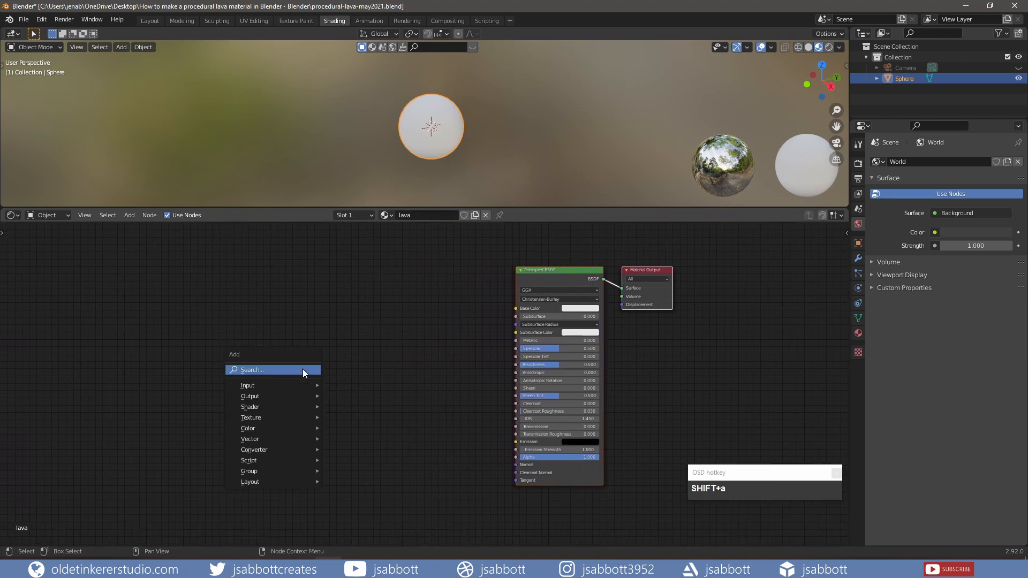
pyautogui.moveTo(301, 406)
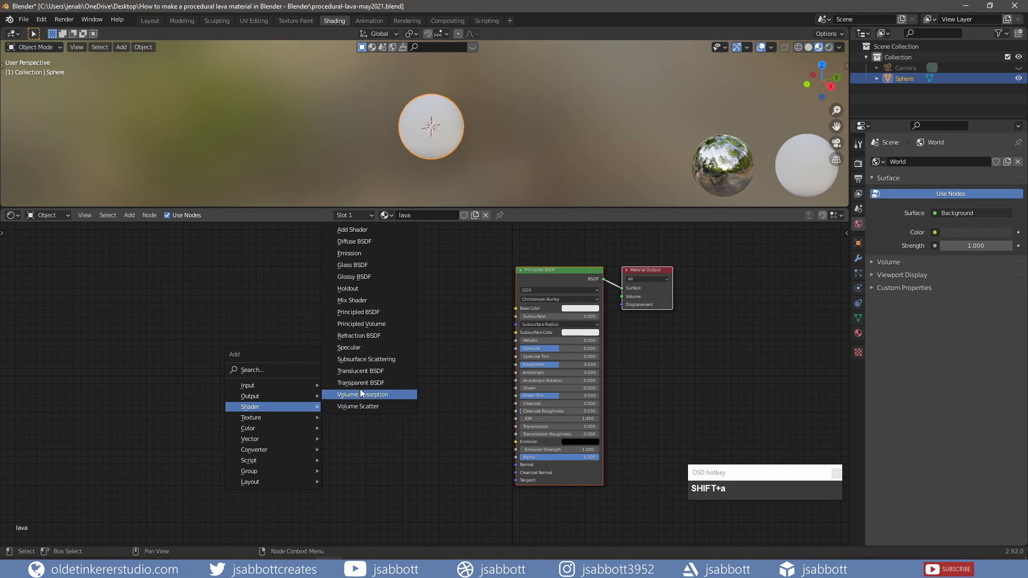
pyautogui.click(355, 300)
pyautogui.click(323, 294)
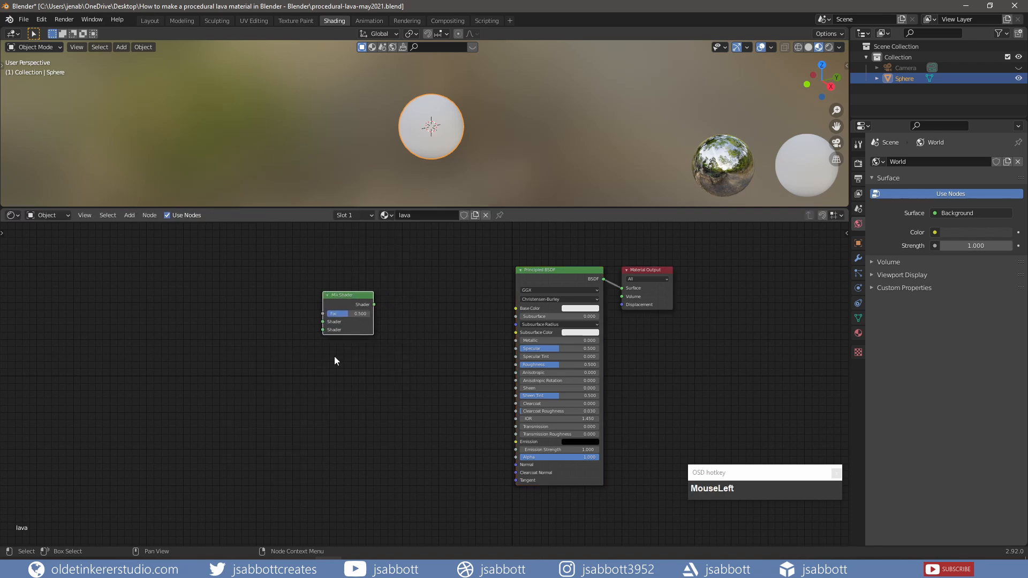
# - Add an Emission shader node near the Mix Shader
pyautogui.hotkey('shift', 'a')
pyautogui.moveTo(311, 456)
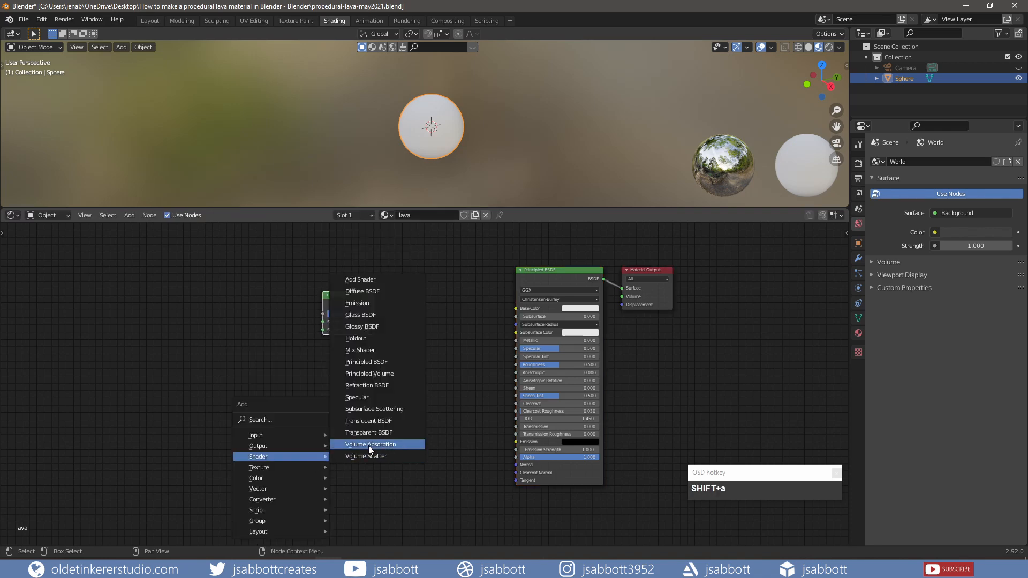
pyautogui.click(383, 302)
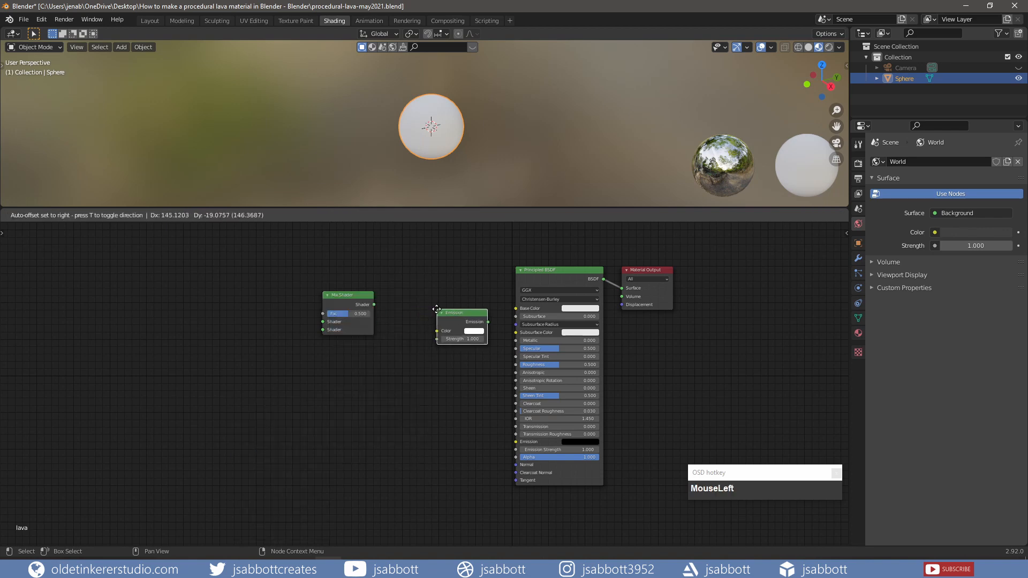
pyautogui.click(437, 309)
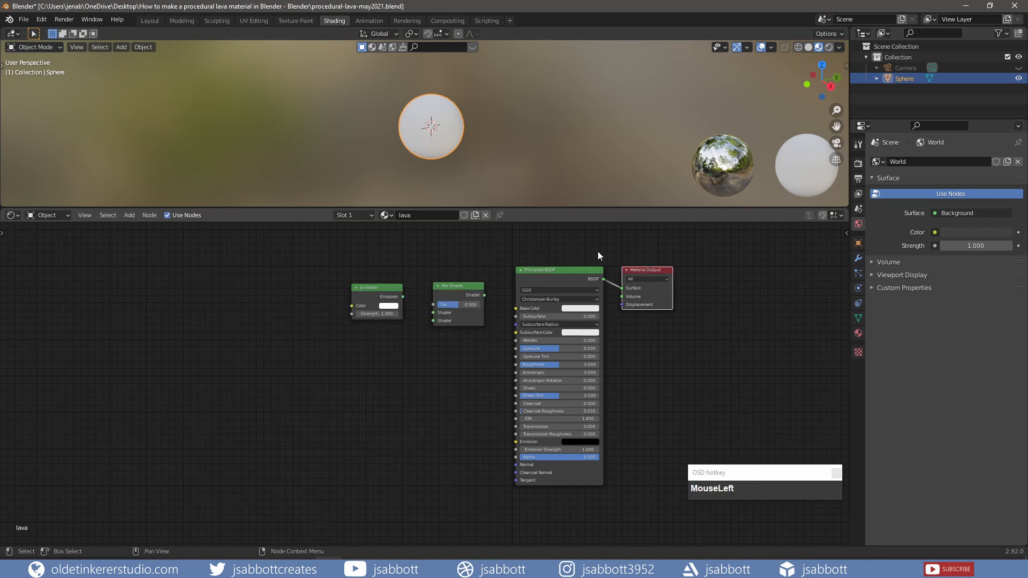
# - Insert the Mix Shader between the Principled BSDF and Material Output, and link Emission into its second shader input
pyautogui.click(637, 270)
pyautogui.moveTo(641, 271); pyautogui.dragTo(735, 270)
pyautogui.moveTo(459, 288); pyautogui.dragTo(660, 287)
pyautogui.moveTo(374, 289); pyautogui.dragTo(644, 332)
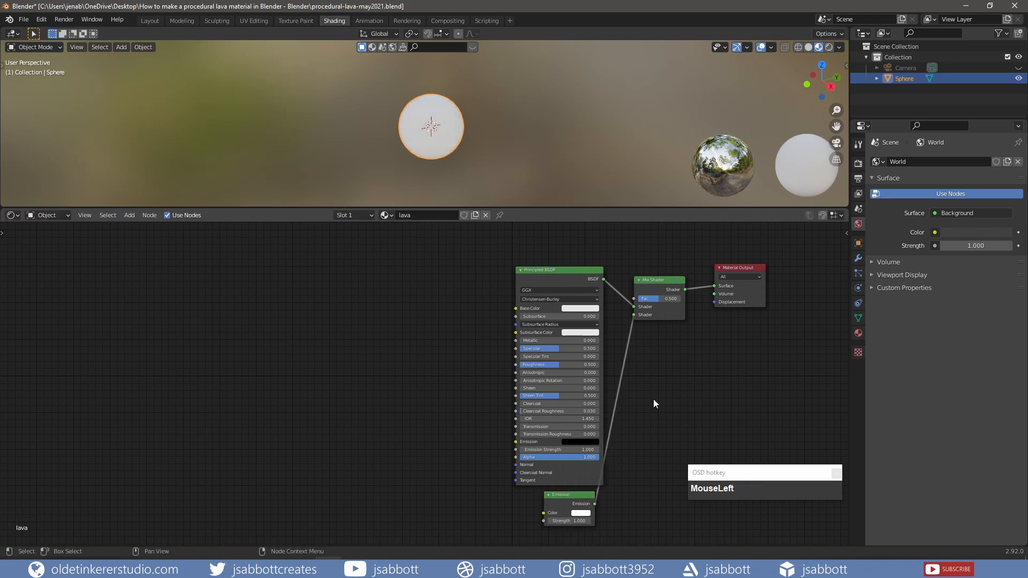
# - Set the Emission node's color to hex FF5B3F and its strength to 25
pyautogui.click(582, 513)
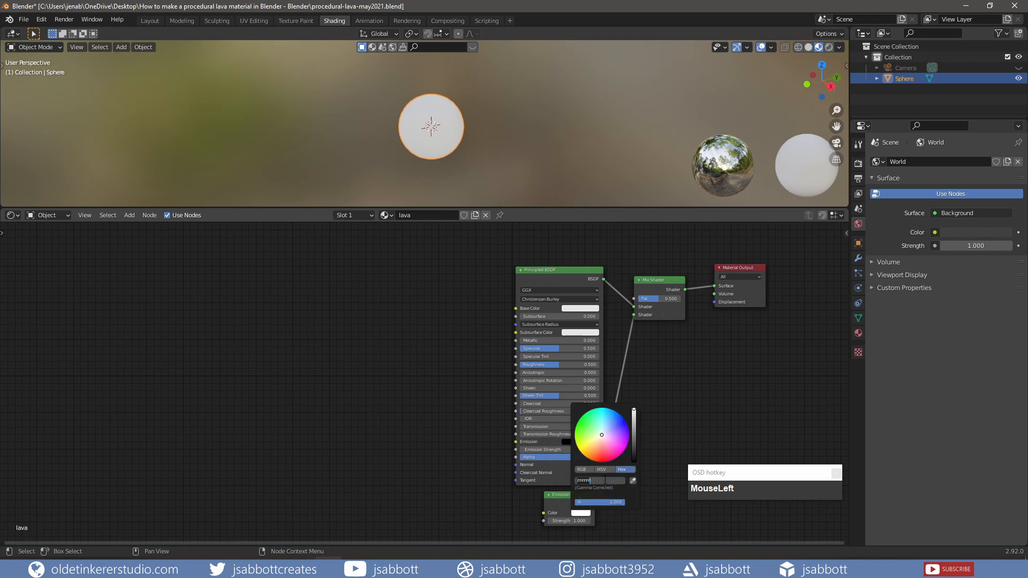
pyautogui.write('ff5b3f')
pyautogui.press('Return')
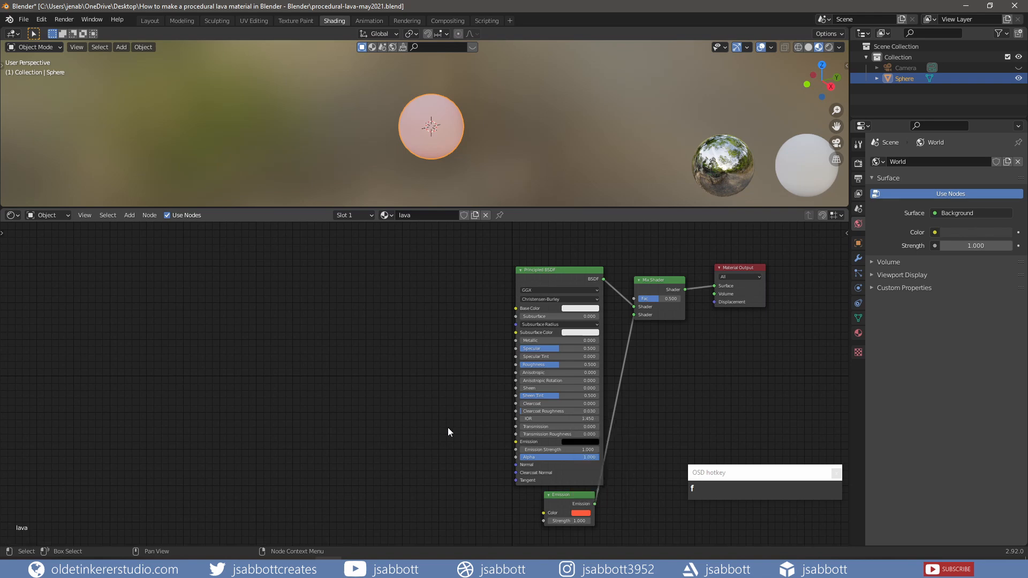
pyautogui.click(561, 521)
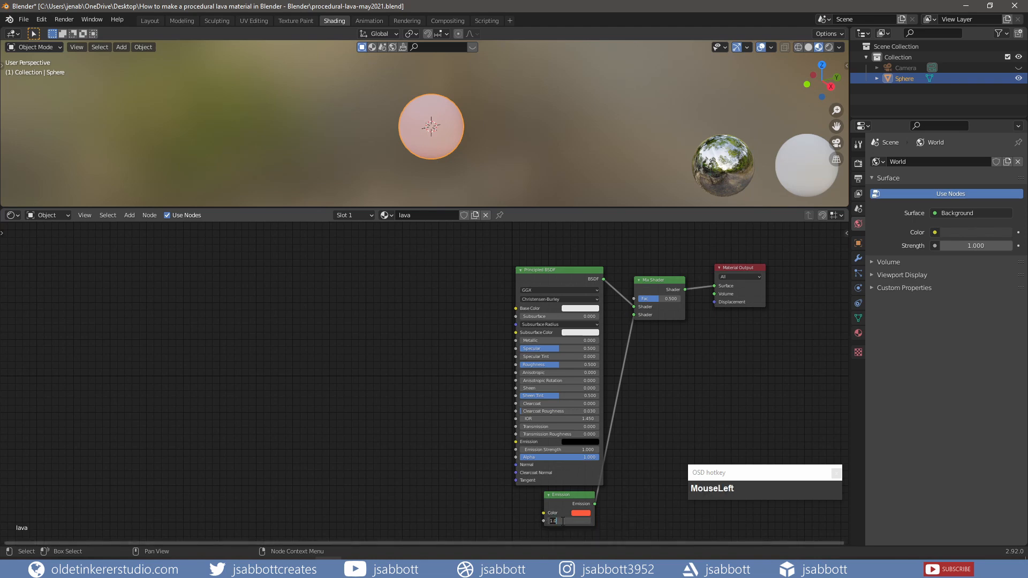
pyautogui.write('25')
pyautogui.press('Return')
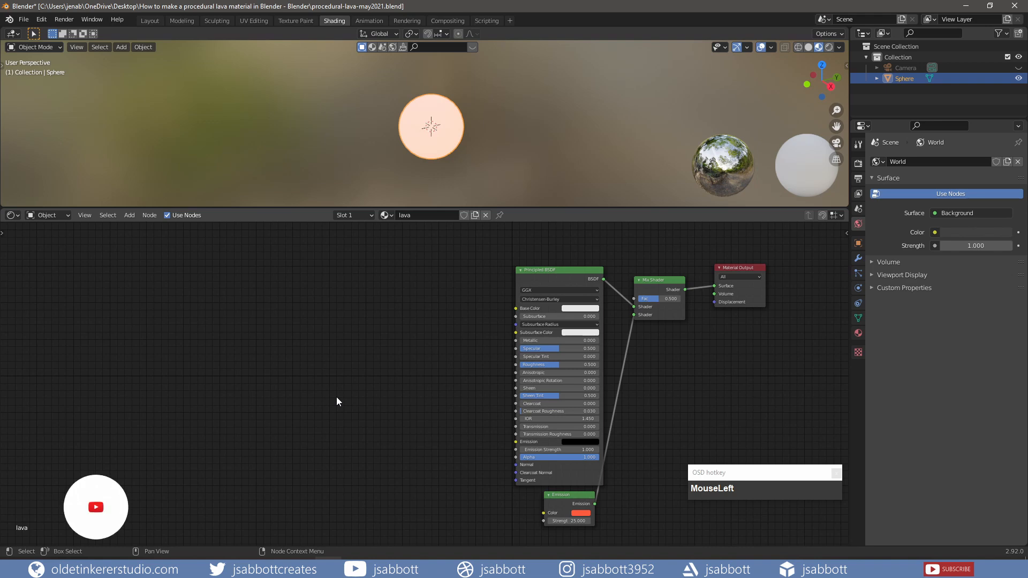
# - Add a Noise Texture node in the free space before the Principled BSDF
pyautogui.hotkey('shift', 'a')
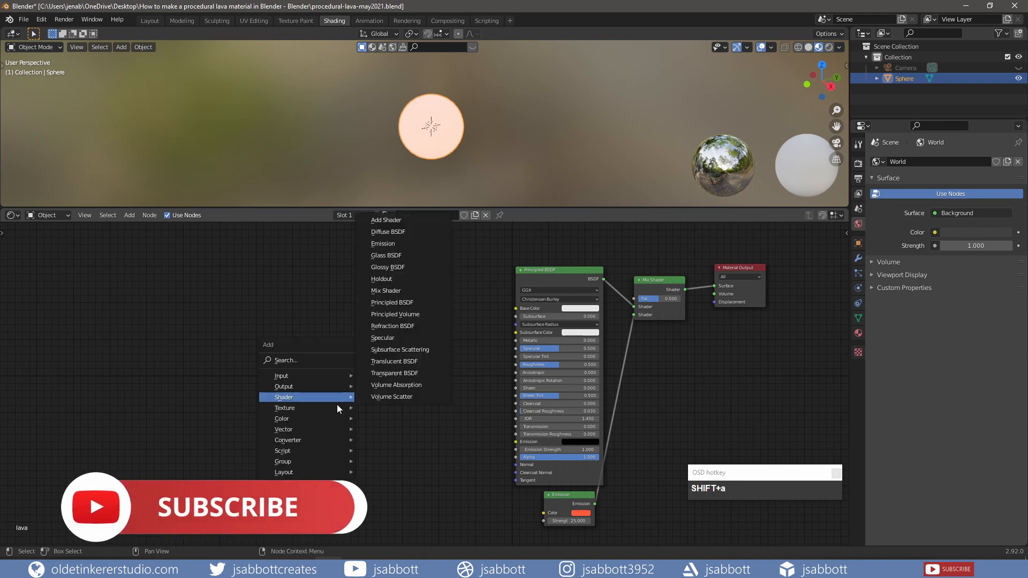
pyautogui.moveTo(327, 408)
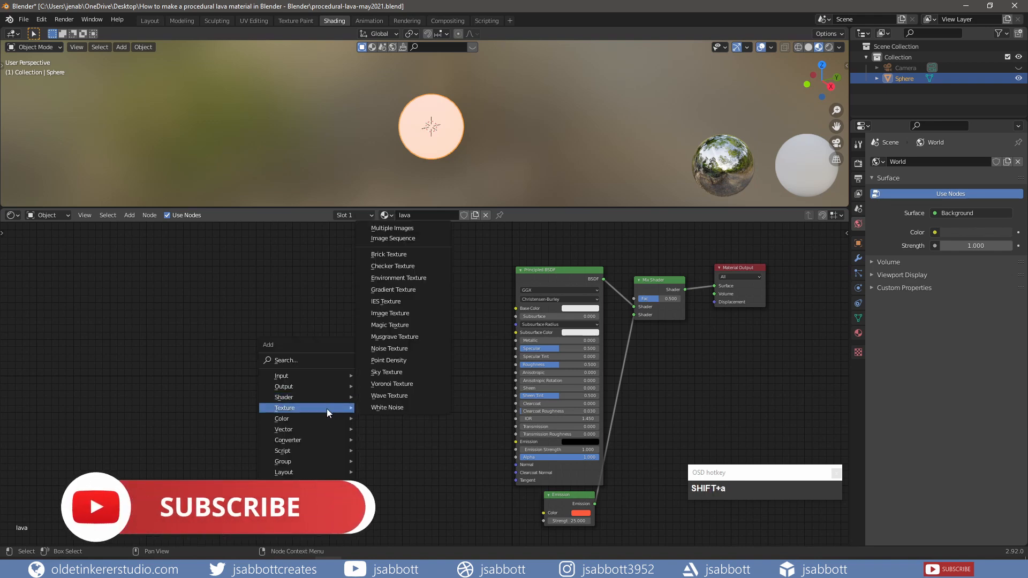
pyautogui.click(390, 349)
pyautogui.click(329, 300)
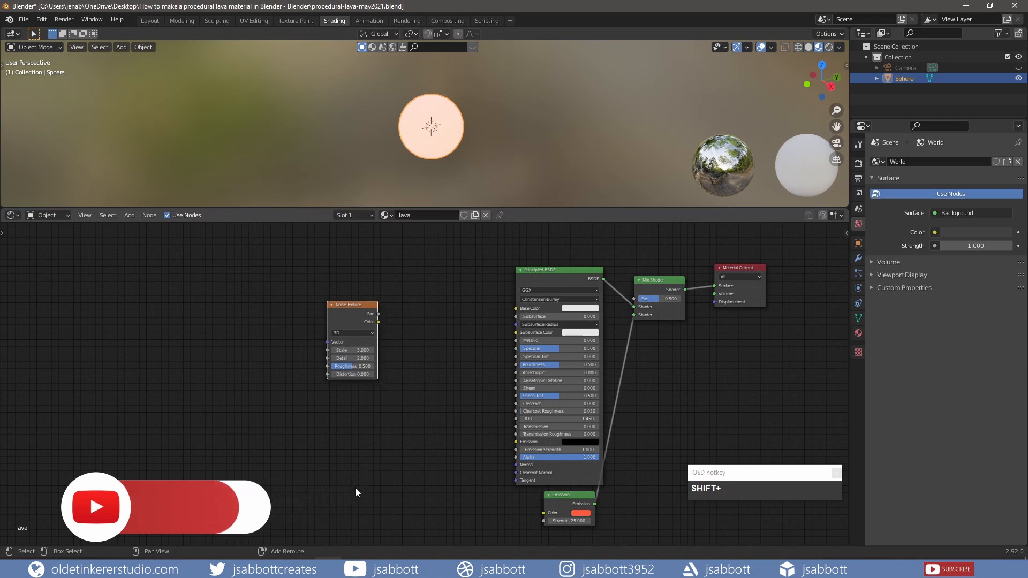
# - Add a ColorRamp node between the Noise Texture and the Principled BSDF
pyautogui.hotkey('shift', 'a')
pyautogui.moveTo(355, 488)
pyautogui.moveTo(355, 511)
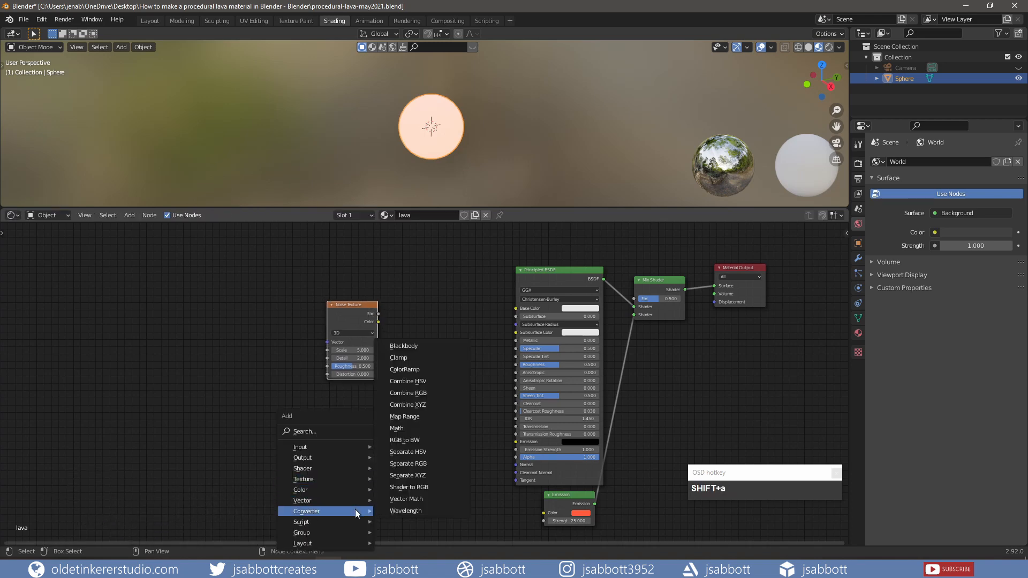
pyautogui.click(427, 371)
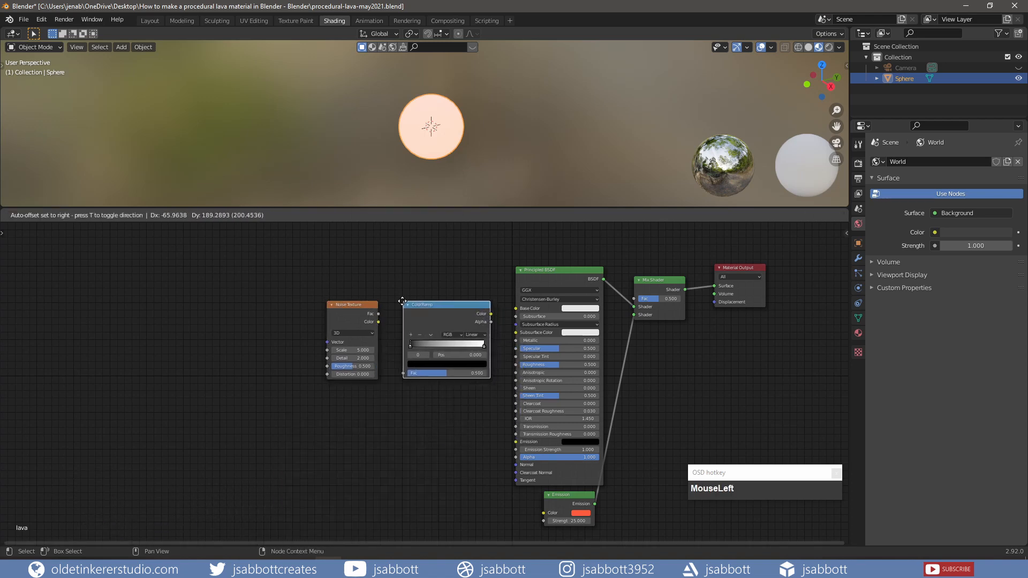
pyautogui.click(400, 300)
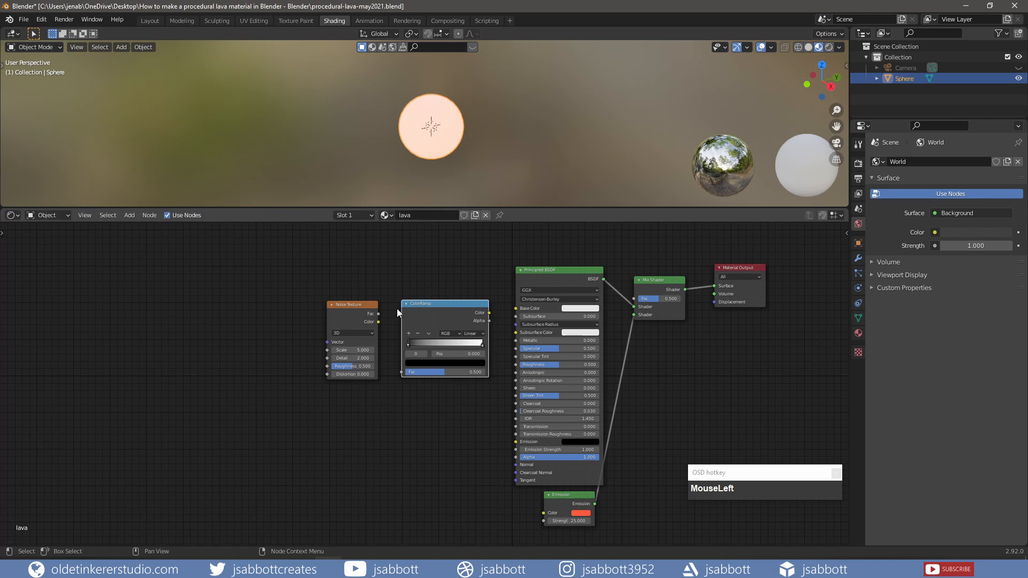
# - Link the Noise Texture's Color output to the ColorRamp's Fac, and the ColorRamp's Color output to the Mix Shader's Fac
pyautogui.moveTo(378, 321); pyautogui.dragTo(400, 371)
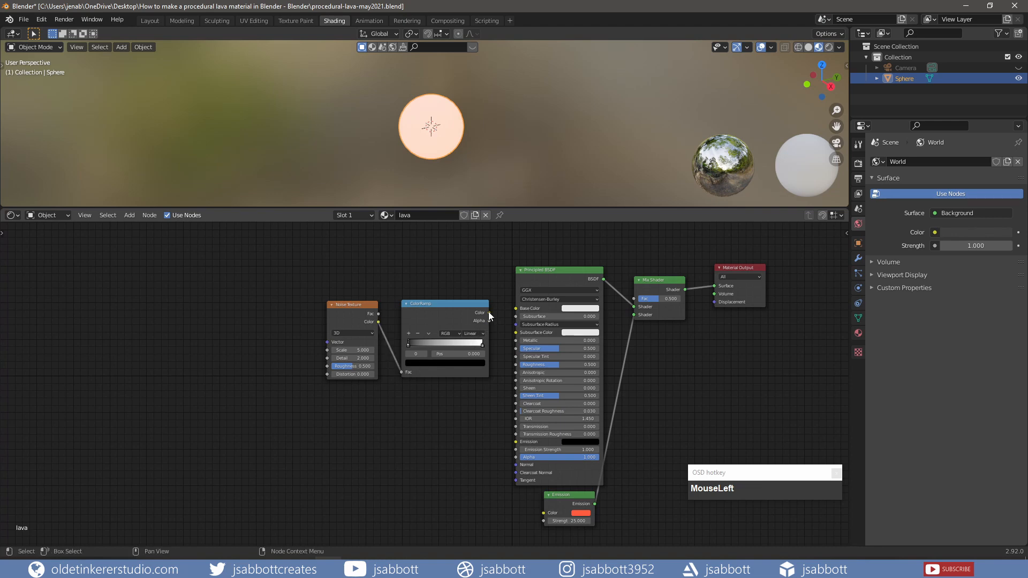
pyautogui.moveTo(488, 312); pyautogui.dragTo(638, 296)
pyautogui.scroll(3, 494, 159)
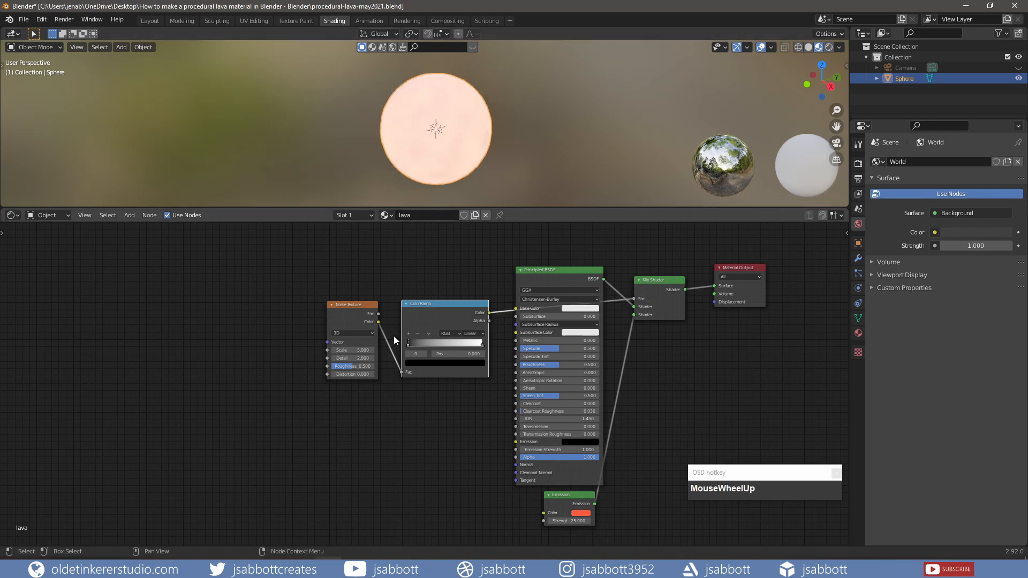
# - Move the ColorRamp's black stop to about 0.473 and switch the viewport to rendered shading
pyautogui.click(408, 346)
pyautogui.moveTo(409, 348); pyautogui.dragTo(446, 348)
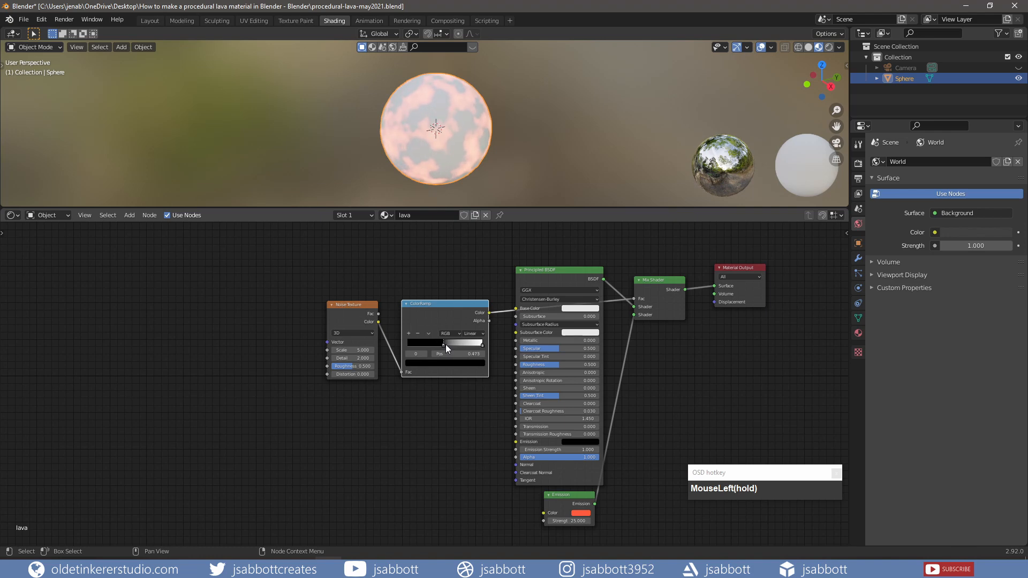
pyautogui.moveTo(446, 345); pyautogui.dragTo(445, 345)
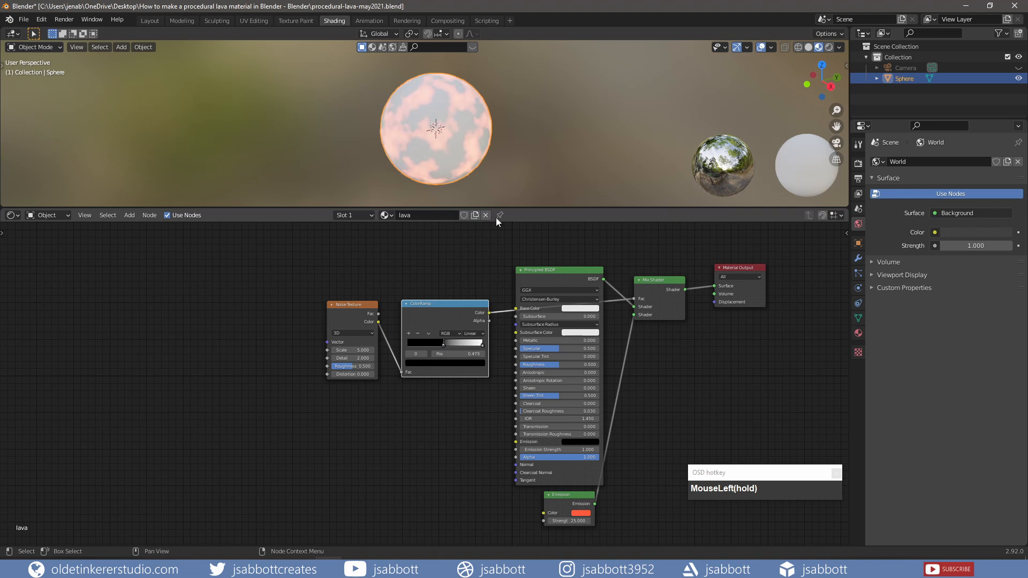
pyautogui.click(828, 47)
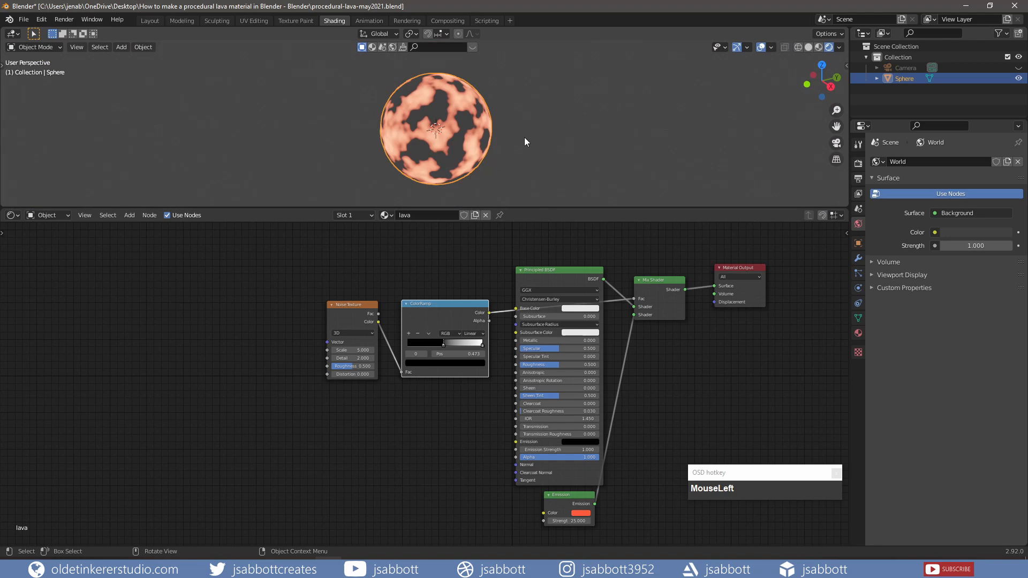
pyautogui.scroll(3, 526, 138)
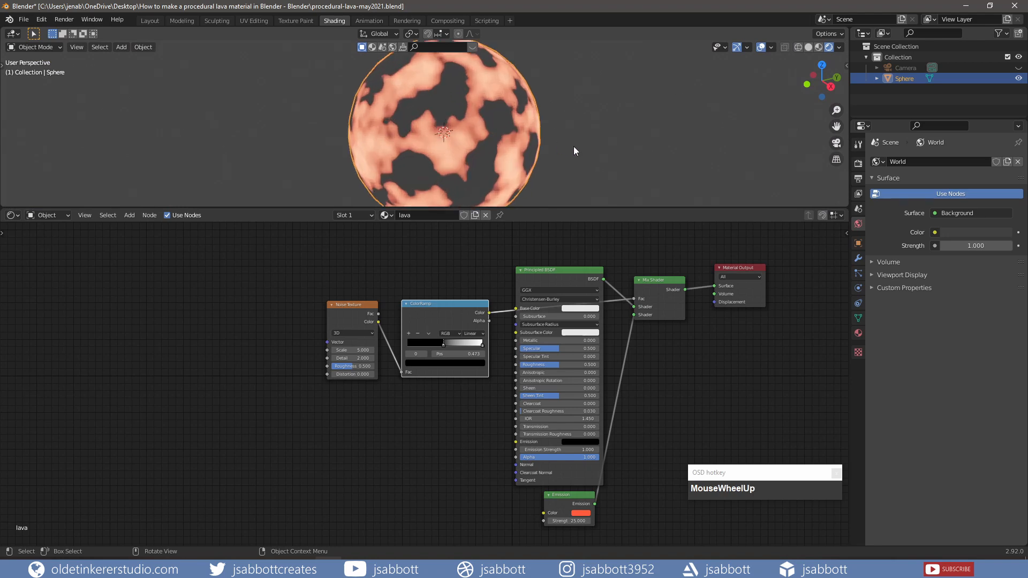
# - Set the Noise Texture's Detail to 12 and Roughness to 0.725, and shift the ColorRamp's black stop to about 0.486
pyautogui.click(358, 358)
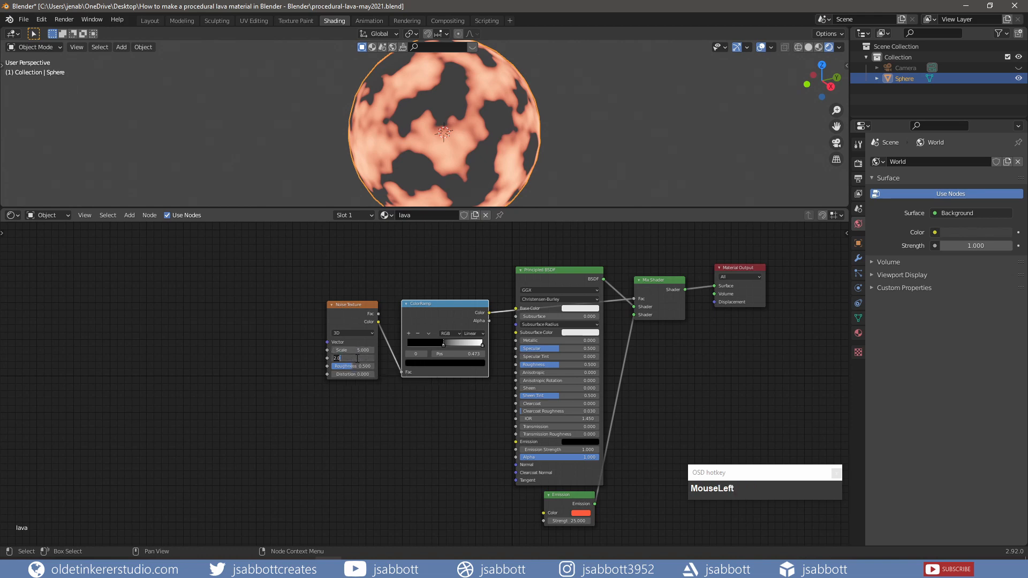
pyautogui.write('12')
pyautogui.press('Tab')
pyautogui.write('.72')
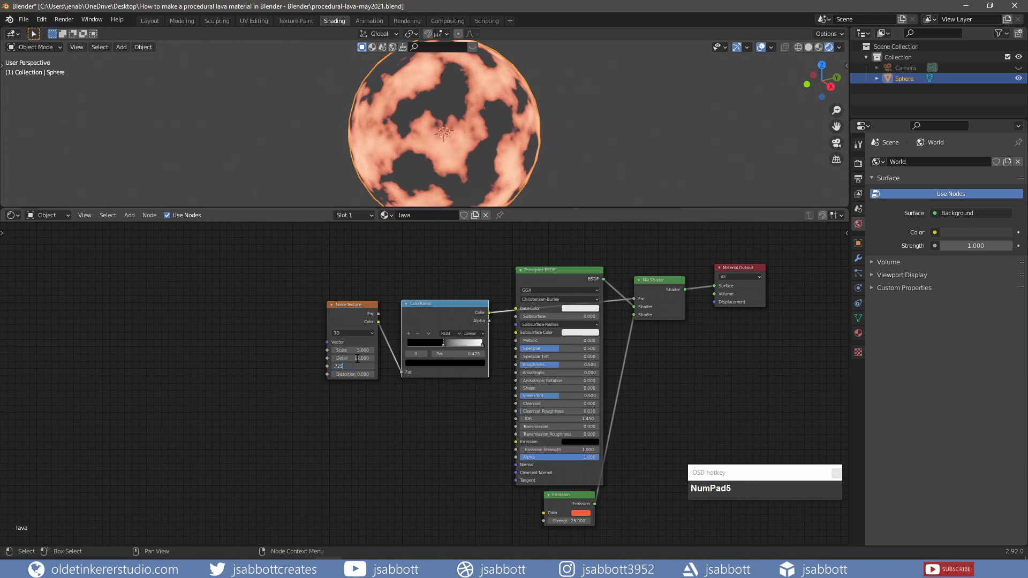
pyautogui.write('5')
pyautogui.press('Return')
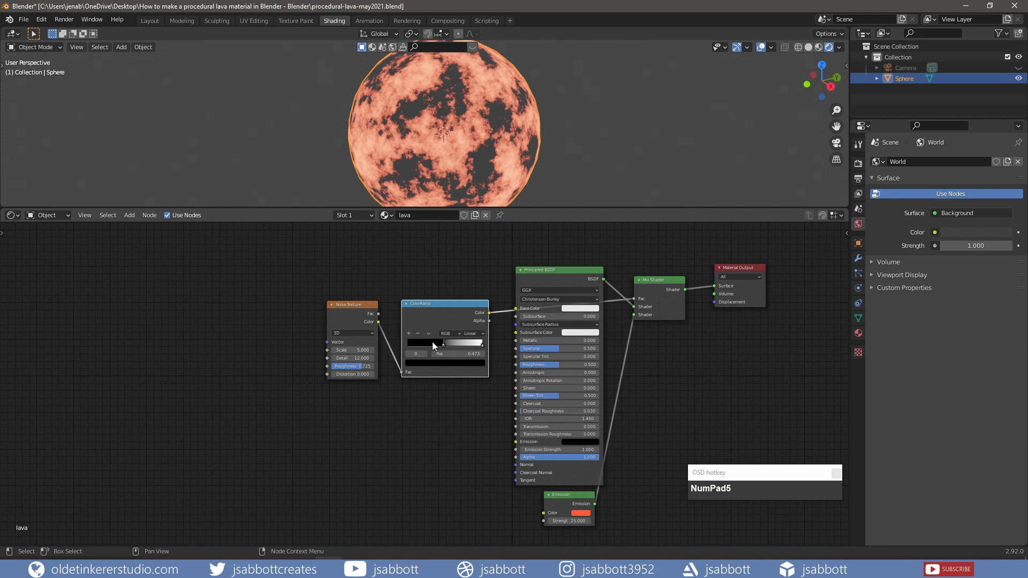
pyautogui.moveTo(442, 346); pyautogui.dragTo(443, 346)
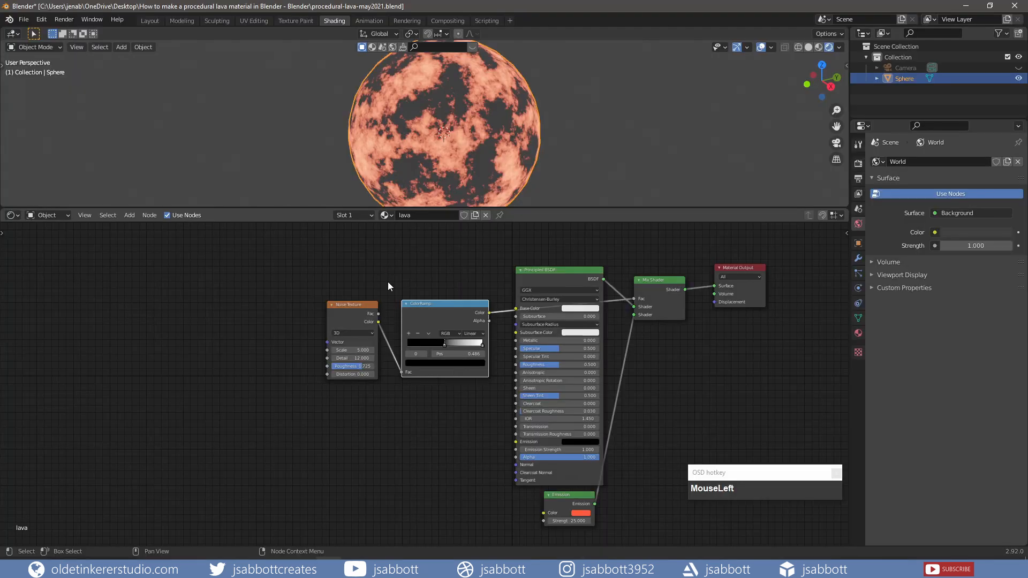
# - Add Texture Coordinate and Mapping nodes to the Noise Texture, feeding the Mapping vector from the Object output
pyautogui.click(356, 307)
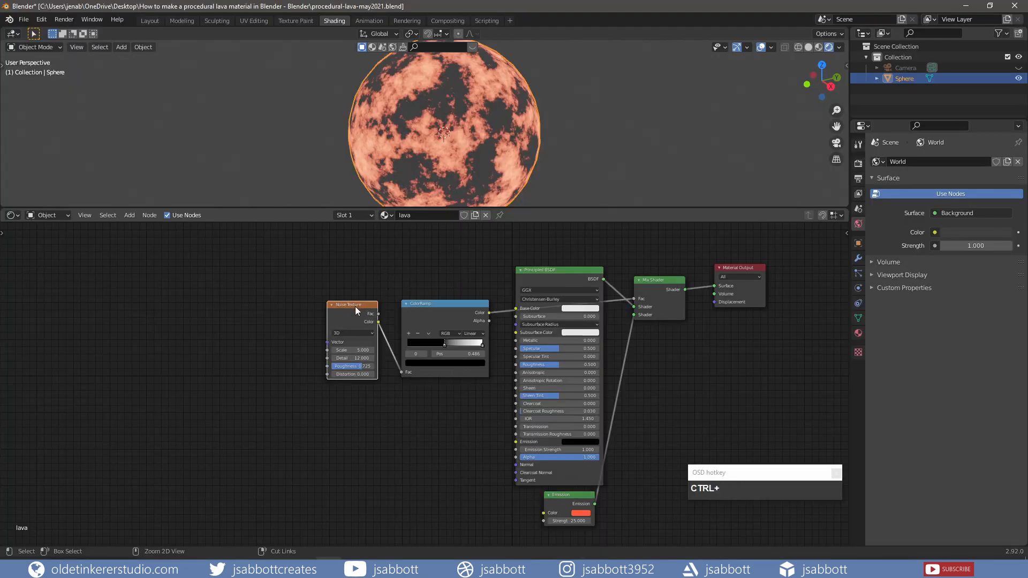
pyautogui.hotkey('ctrl', 't')
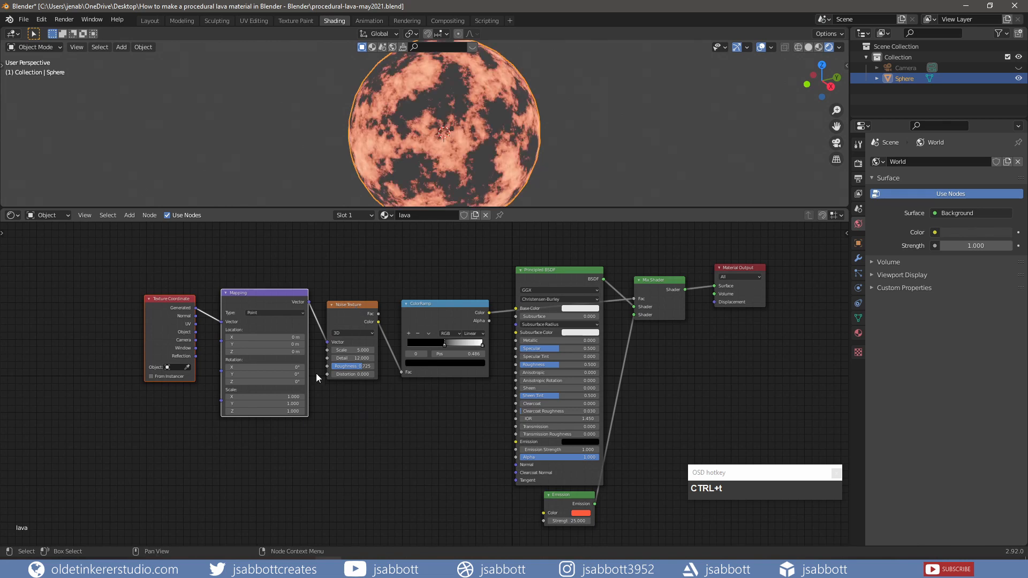
pyautogui.moveTo(221, 322)
pyautogui.mouseDown()
pyautogui.moveTo(213, 319)
pyautogui.moveTo(220, 331)
pyautogui.mouseUp()
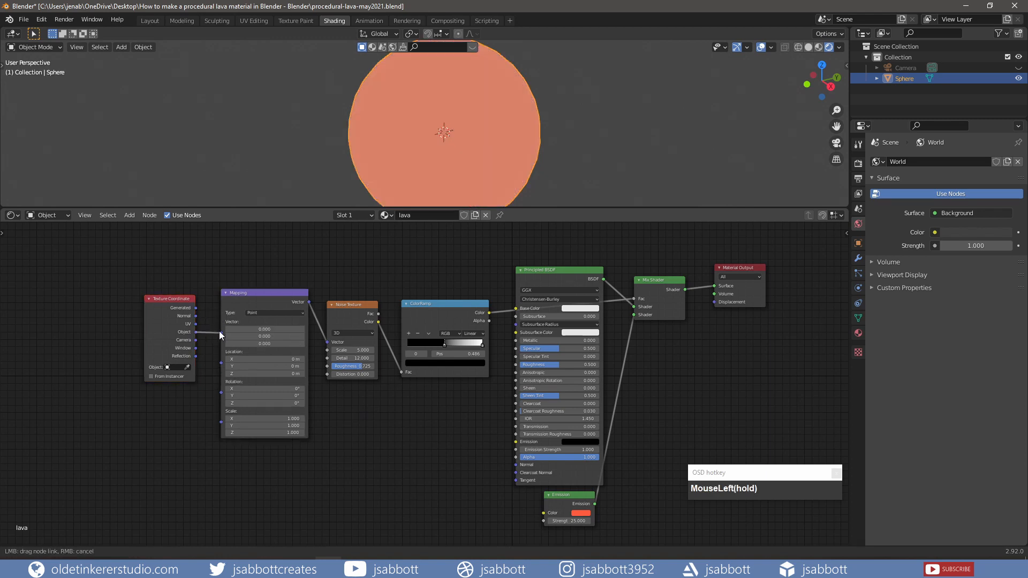
# - Enable Bloom in the Eevee render settings and set its intensity to 0.1
pyautogui.click(858, 163)
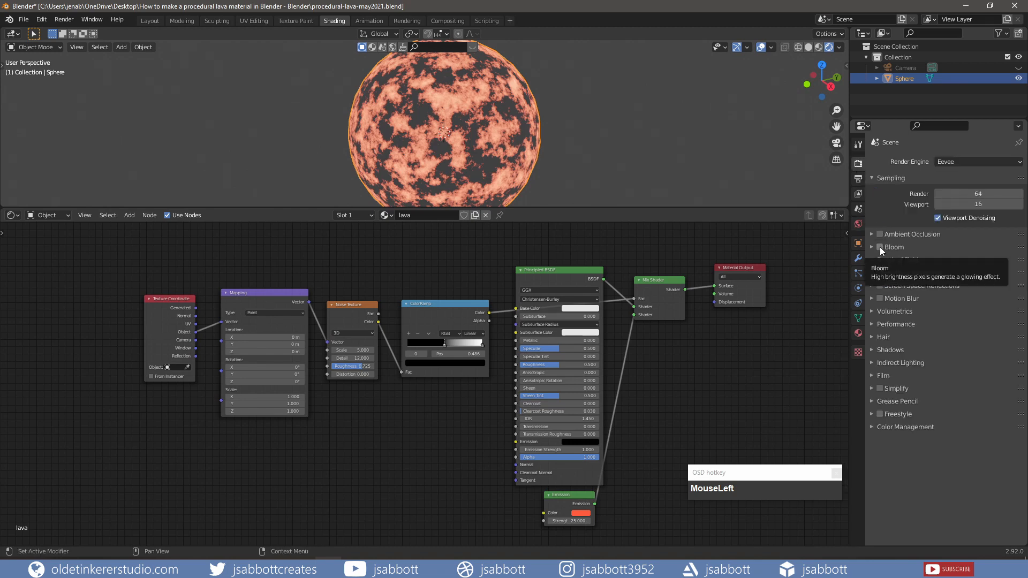
pyautogui.click(880, 247)
pyautogui.click(870, 247)
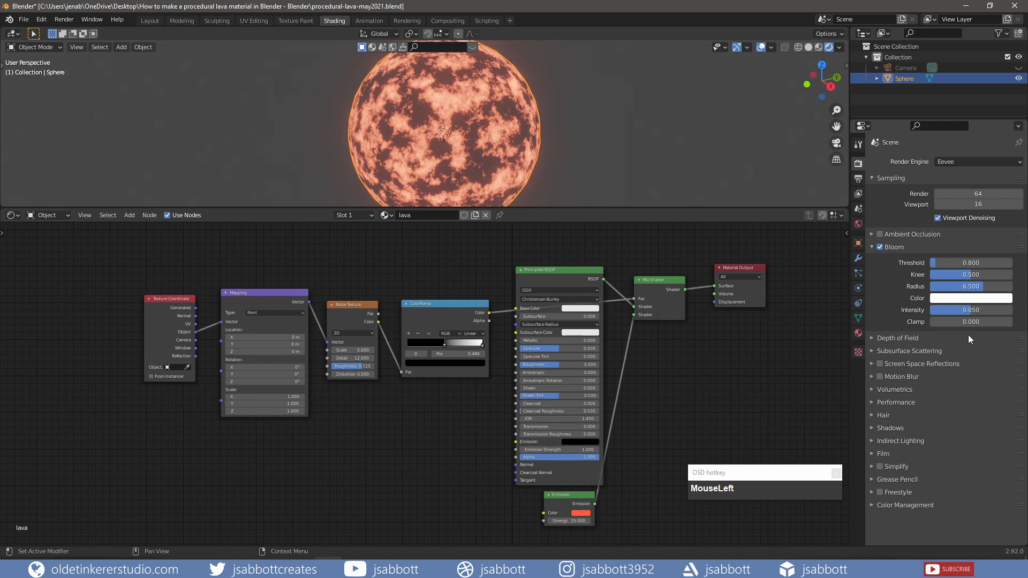
pyautogui.click(977, 310)
pyautogui.write('.1')
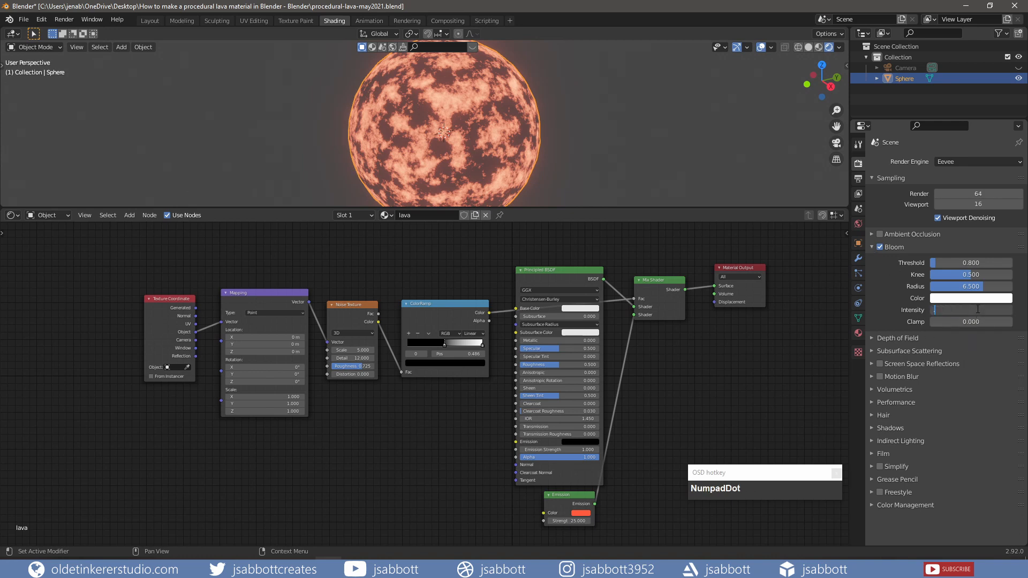
pyautogui.press('Return')
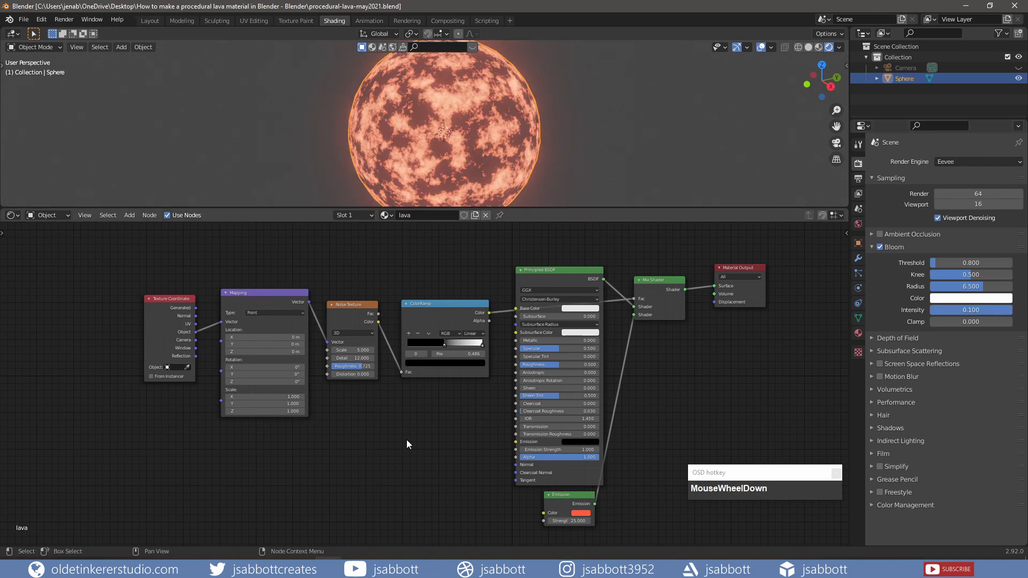
# - In the Animation workspace, set the scene's end frame to 120 and the frame rate to 30 fps
pyautogui.click(374, 24)
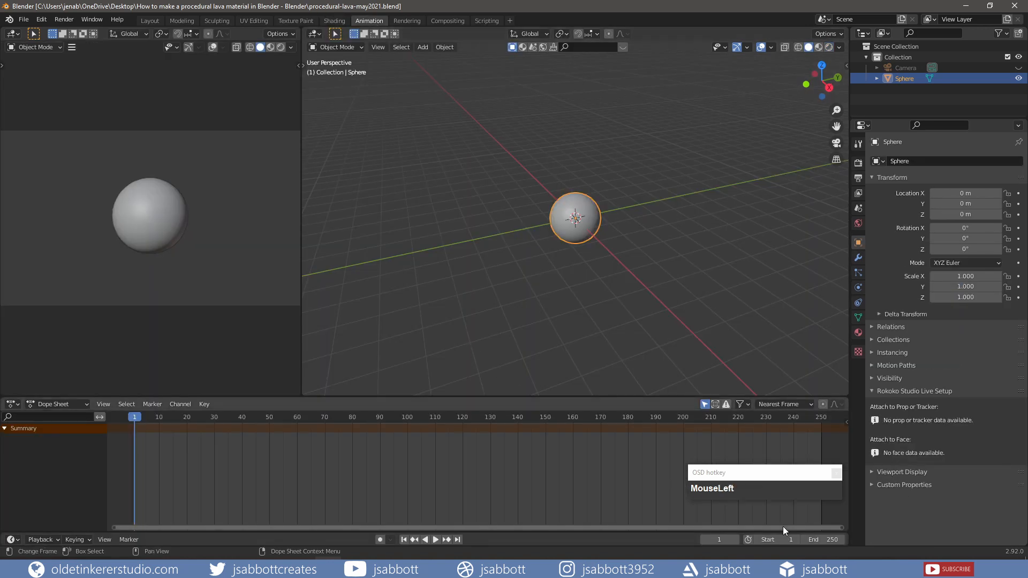
pyautogui.click(818, 540)
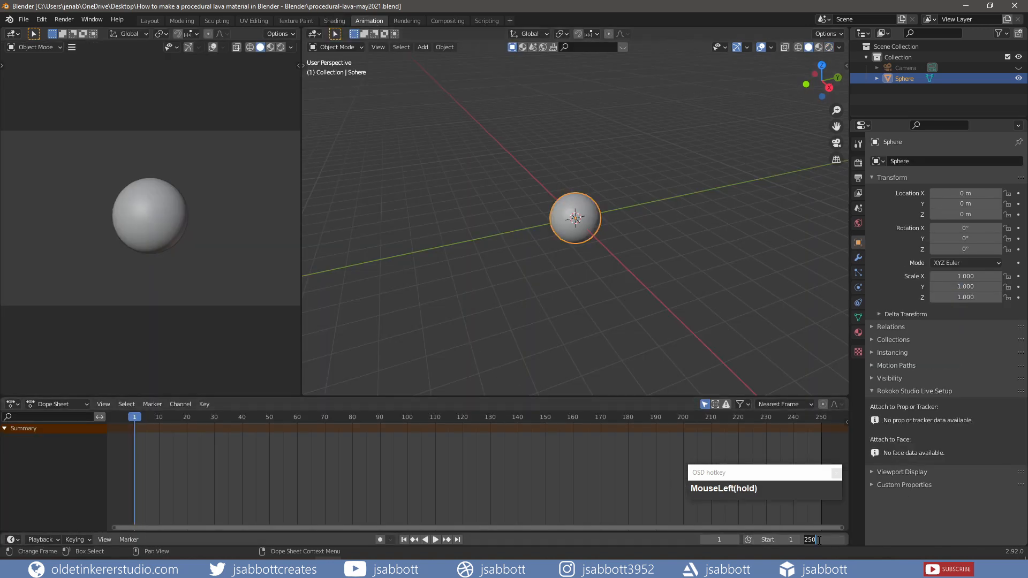
pyautogui.write('120')
pyautogui.press('Return')
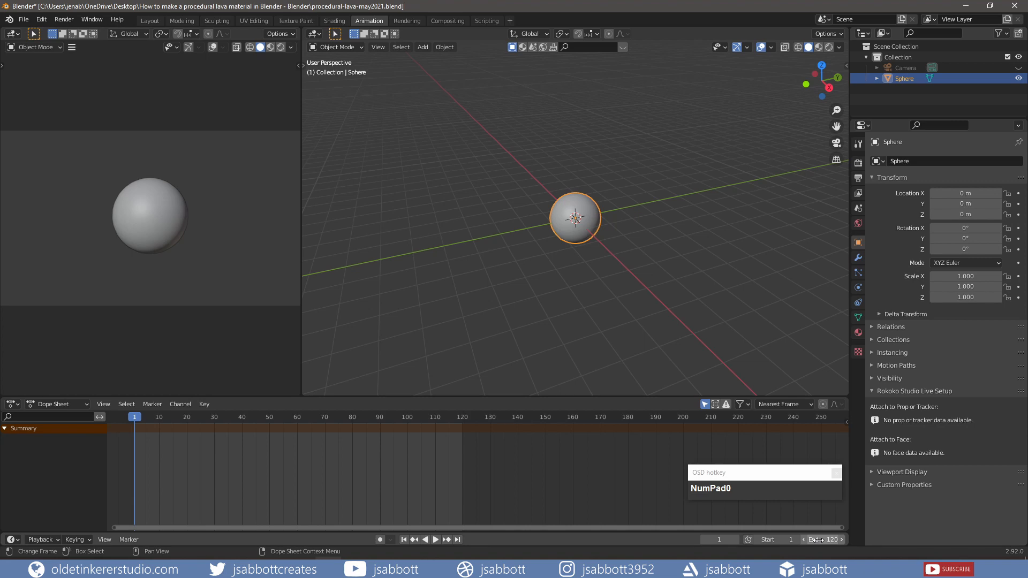
pyautogui.click(858, 179)
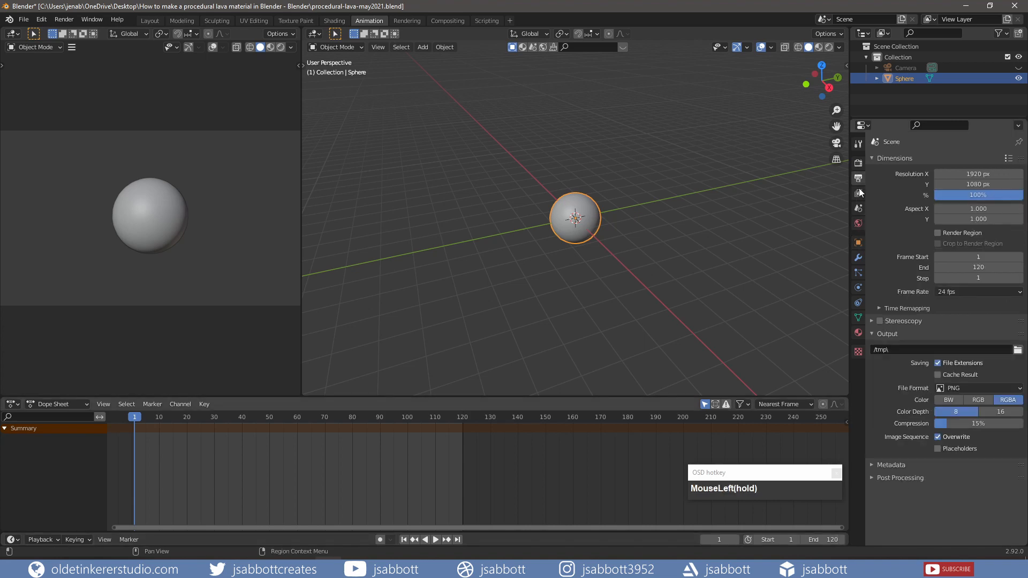
pyautogui.click(958, 292)
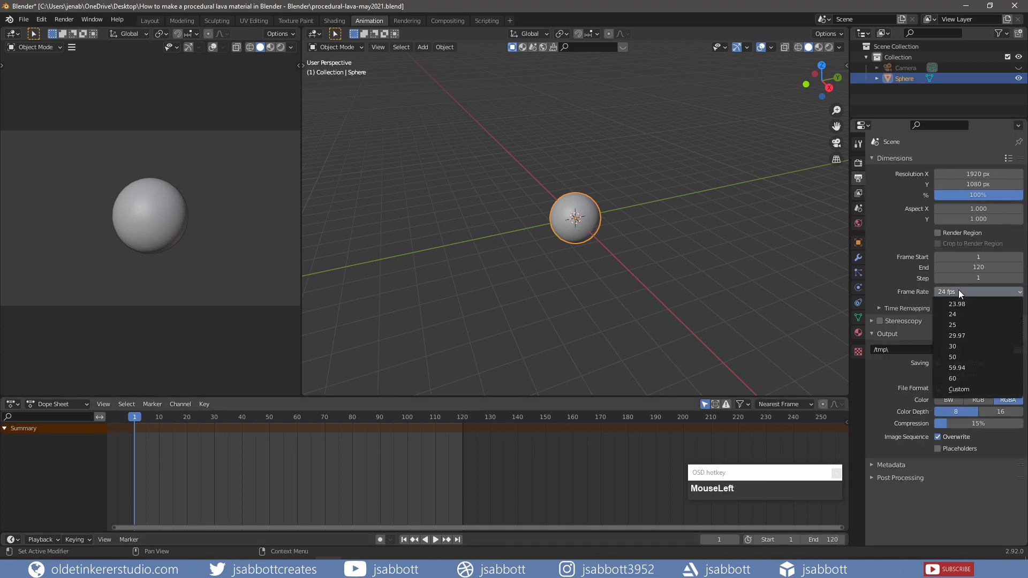
pyautogui.click(958, 345)
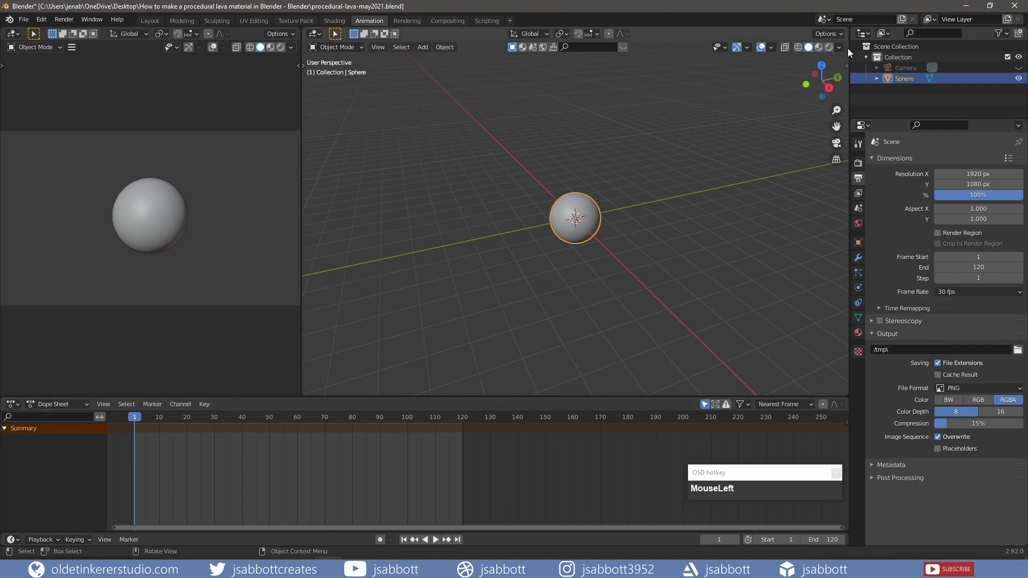
# - Split the larger 3D viewport and turn the new area into a Shader Editor with its sidebar hidden, framed on the Noise Texture node
pyautogui.moveTo(845, 29); pyautogui.dragTo(602, 48)
pyautogui.click(620, 33)
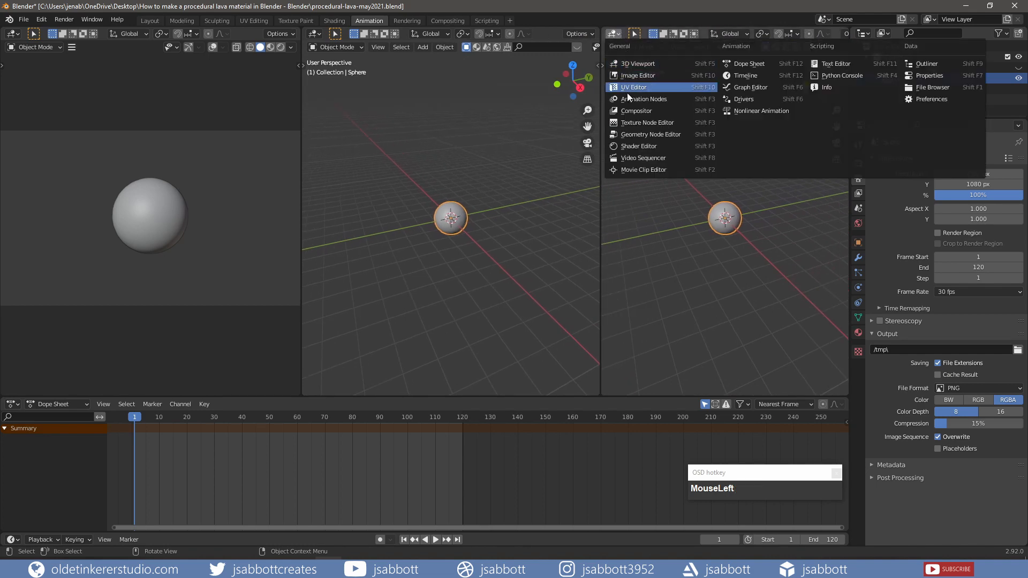
pyautogui.click(644, 145)
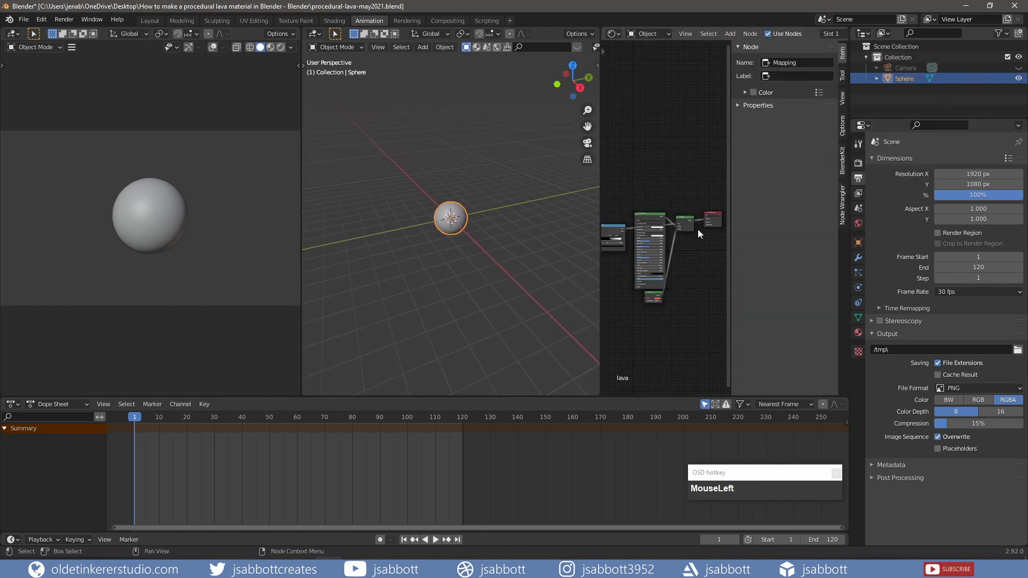
pyautogui.press('n')
pyautogui.scroll(1, 696, 284)
pyautogui.scroll(3, 686, 315)
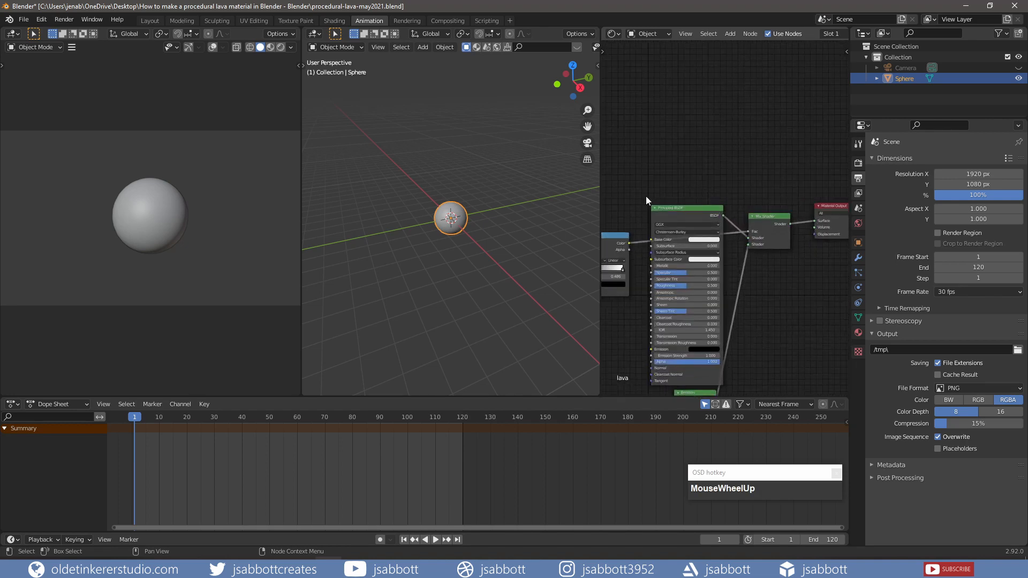
pyautogui.keyDown('shift'); pyautogui.moveTo(646, 196); pyautogui.dragTo(713, 126, button='middle'); pyautogui.keyUp('shift')
pyautogui.scroll(2, 742, 295)
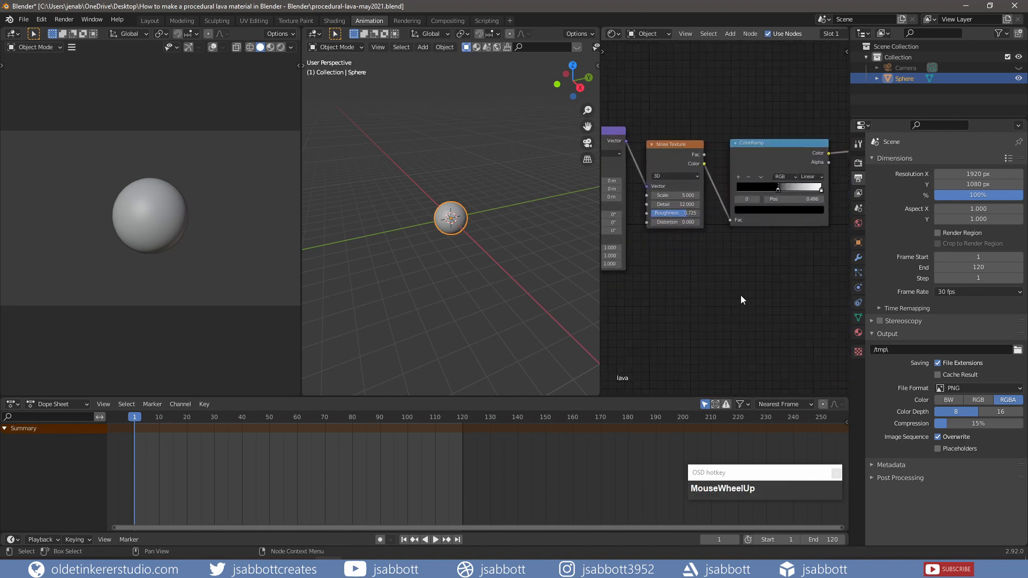
pyautogui.keyDown('shift'); pyautogui.moveTo(658, 287); pyautogui.dragTo(723, 312, button='middle'); pyautogui.keyUp('shift')
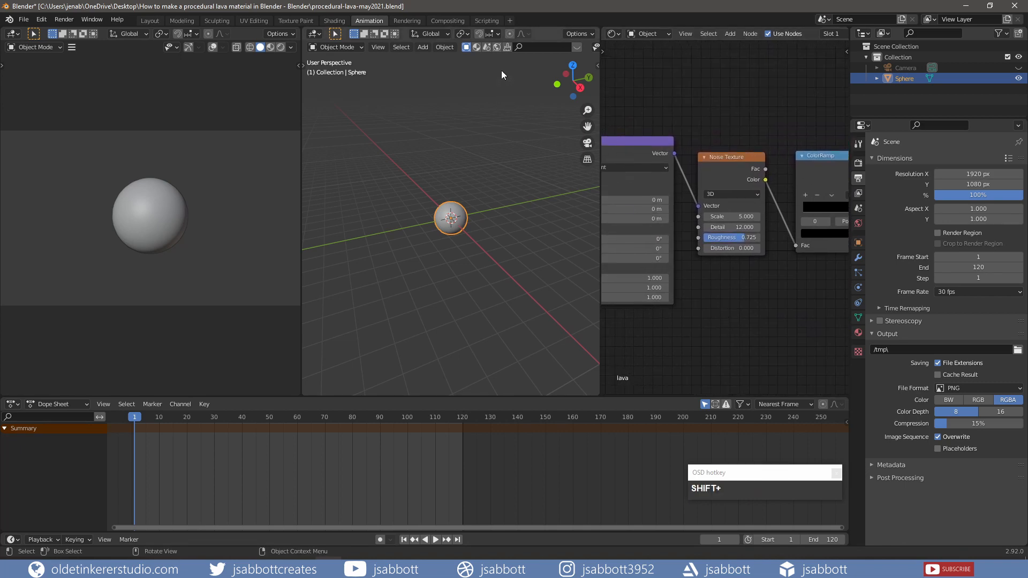
# - Switch the camera view to rendered shading and keyframe the Noise Texture's Scale and Distortion at frame 1
pyautogui.click(281, 47)
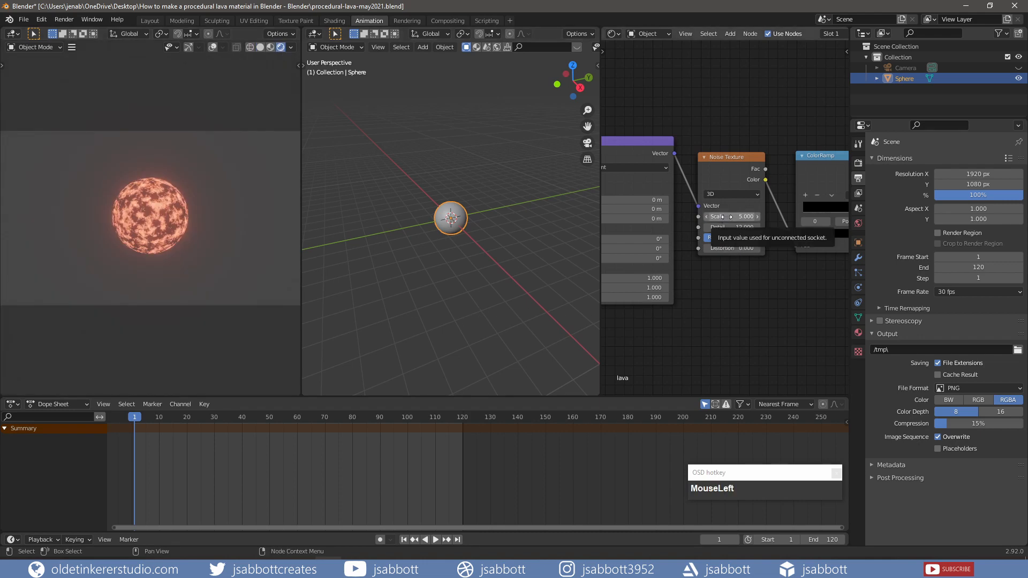
pyautogui.press('i')
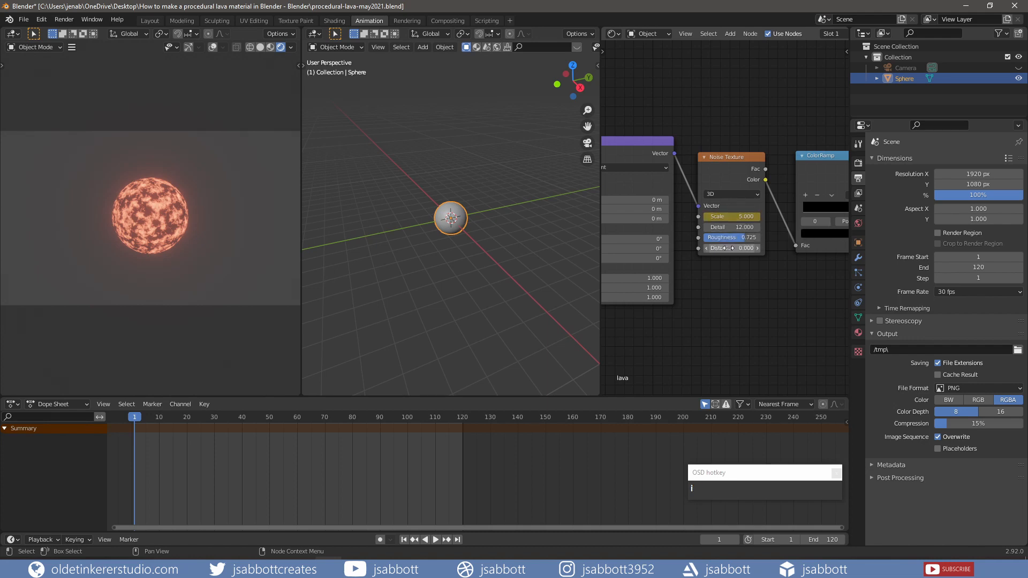
pyautogui.press('i')
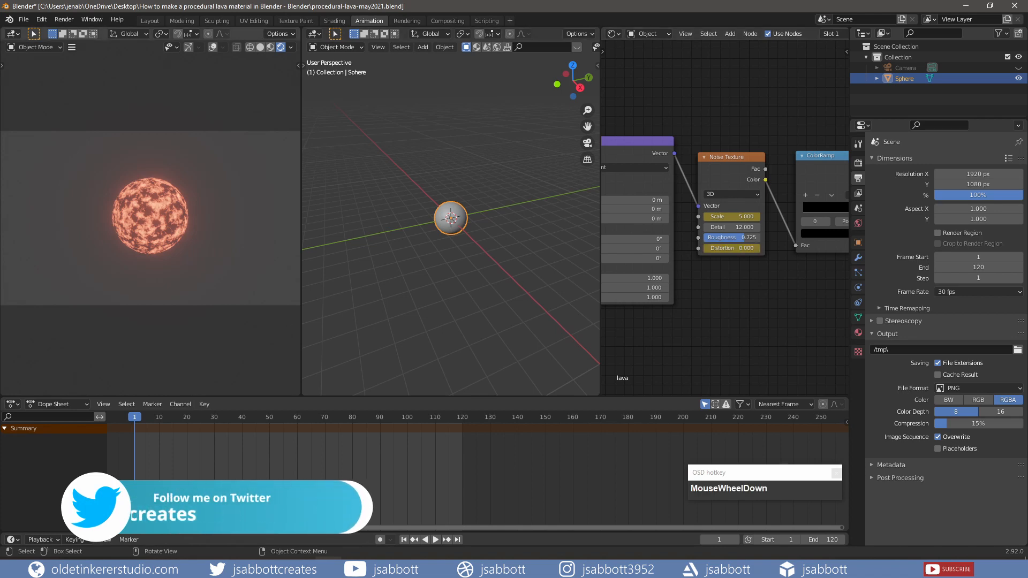
# - At frame 30, set and keyframe the Noise Texture's Scale at 5.5 and Distortion at 0.2
pyautogui.moveTo(147, 441); pyautogui.dragTo(213, 416)
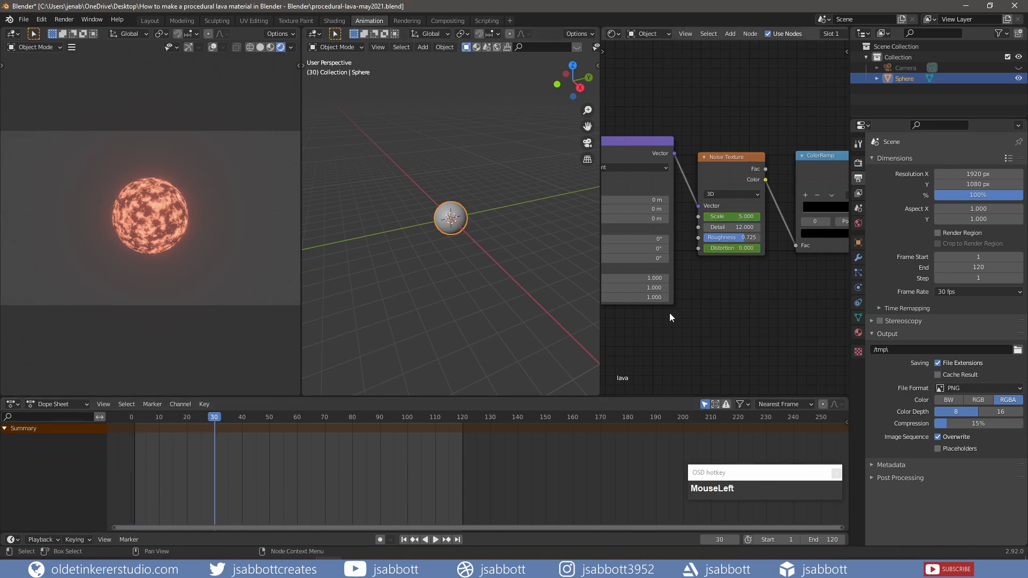
pyautogui.click(738, 220)
pyautogui.write('5.5')
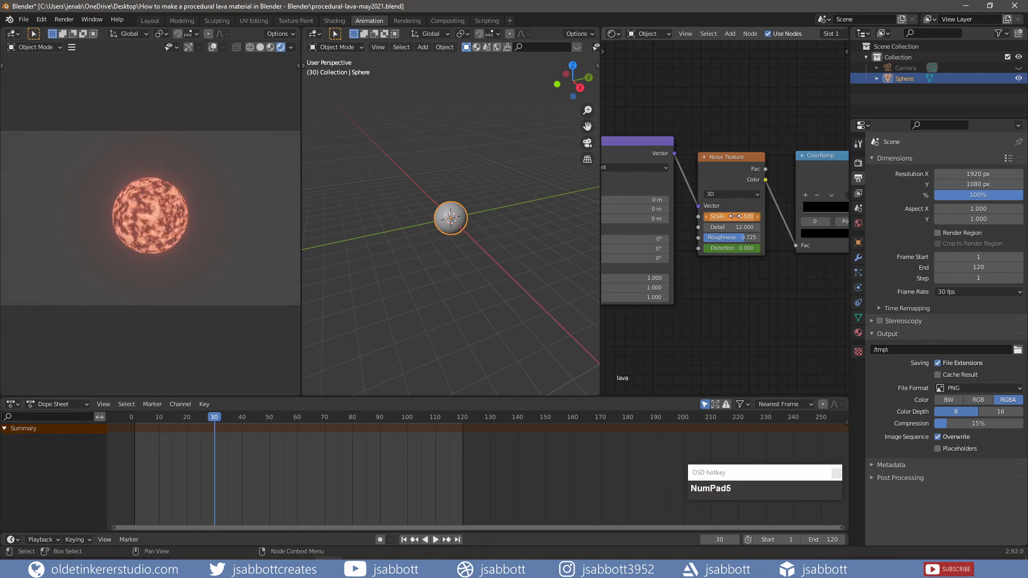
pyautogui.press('i')
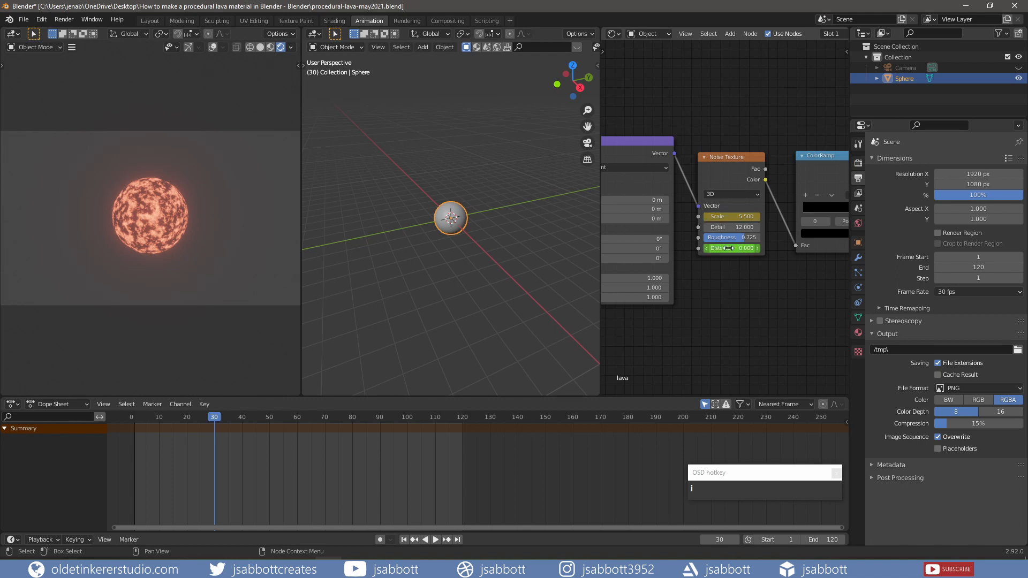
pyautogui.click(728, 248)
pyautogui.write('.2')
pyautogui.press('Return')
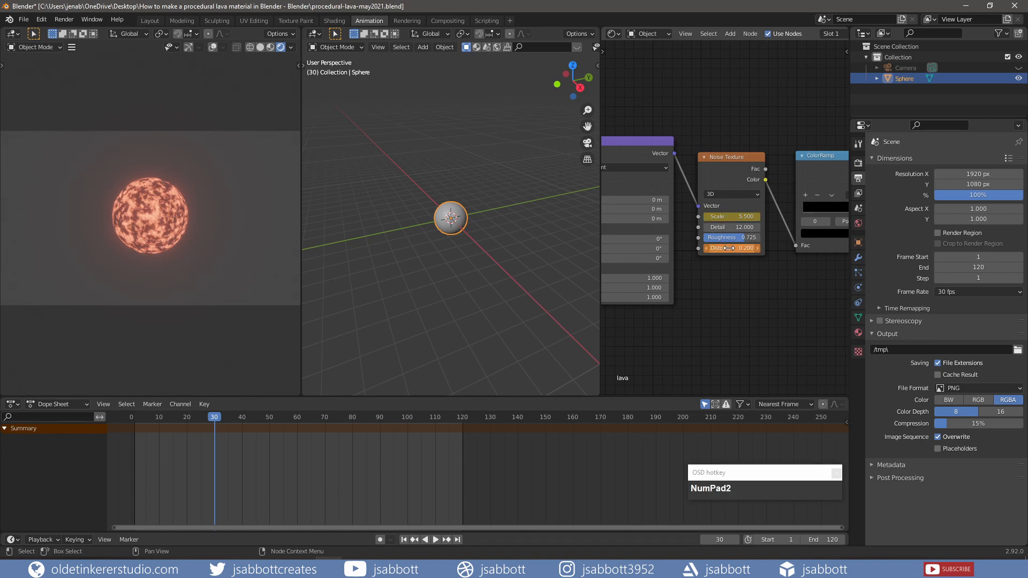
pyautogui.press('i')
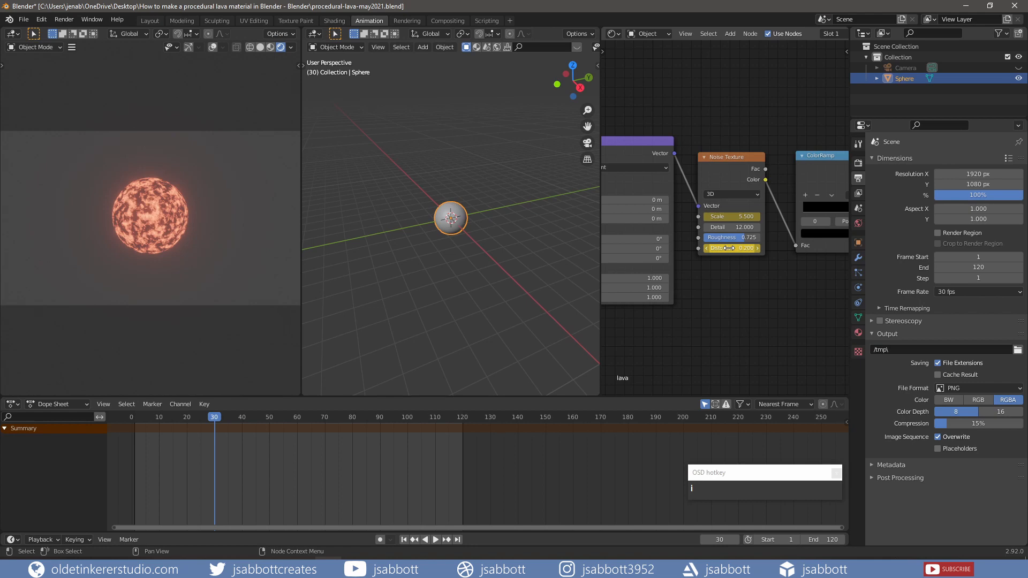
# - At frame 60, set and keyframe the Noise Texture's Scale at 6 and Distortion at 0.25
pyautogui.moveTo(217, 417); pyautogui.dragTo(297, 418)
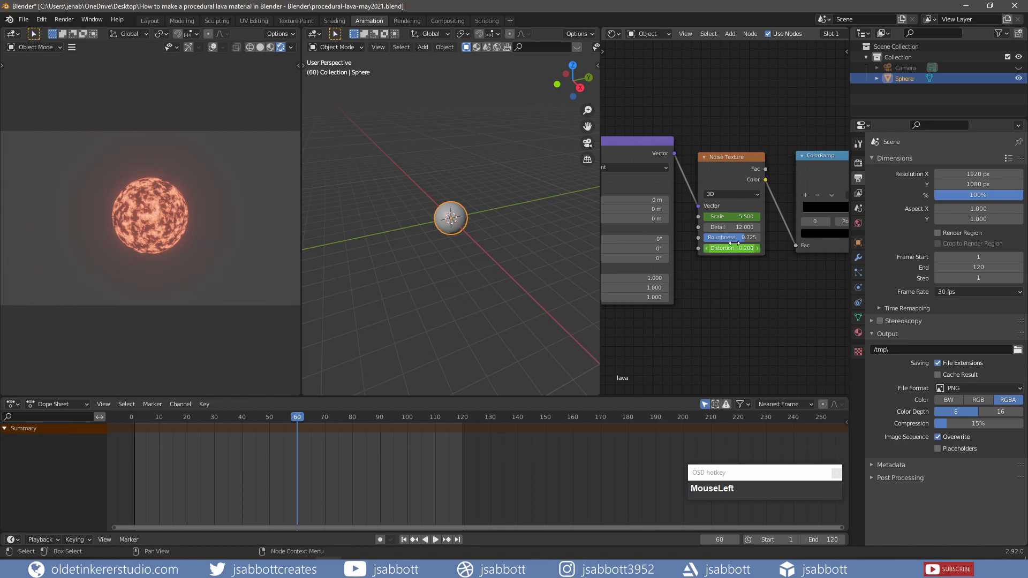
pyautogui.click(732, 217)
pyautogui.write('6')
pyautogui.press('Return')
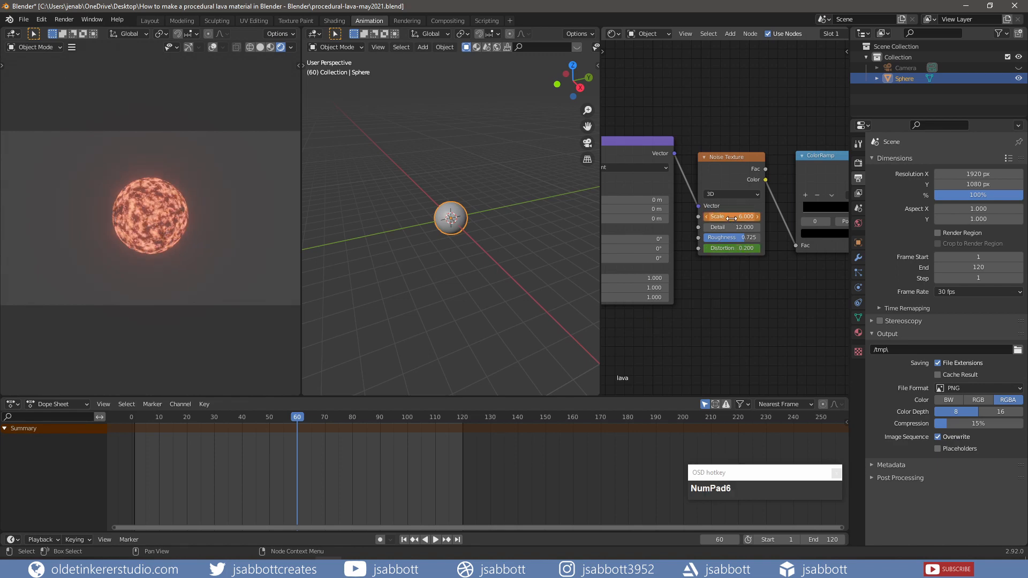
pyautogui.press('i')
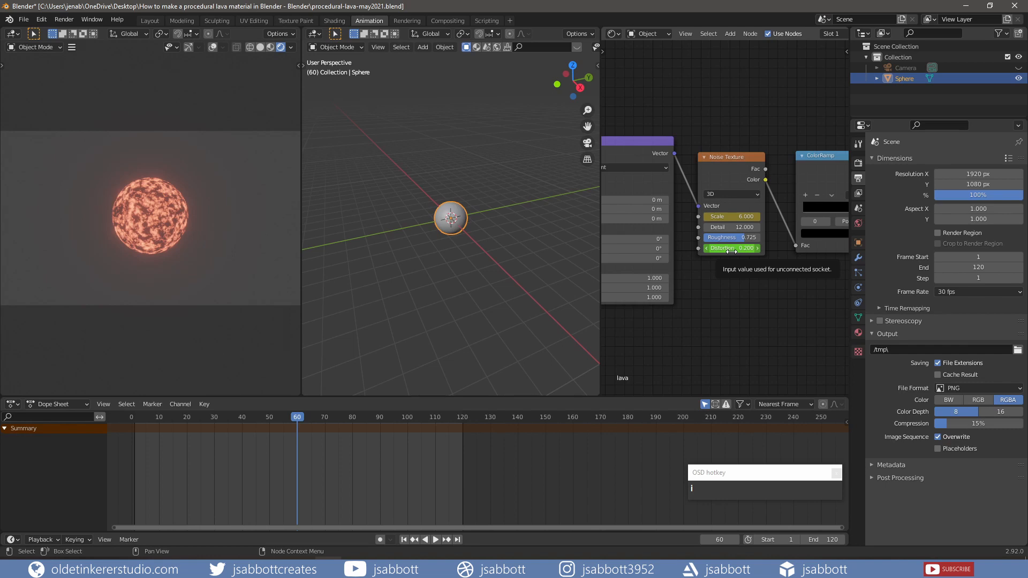
pyautogui.click(731, 247)
pyautogui.write('.25')
pyautogui.press('Return')
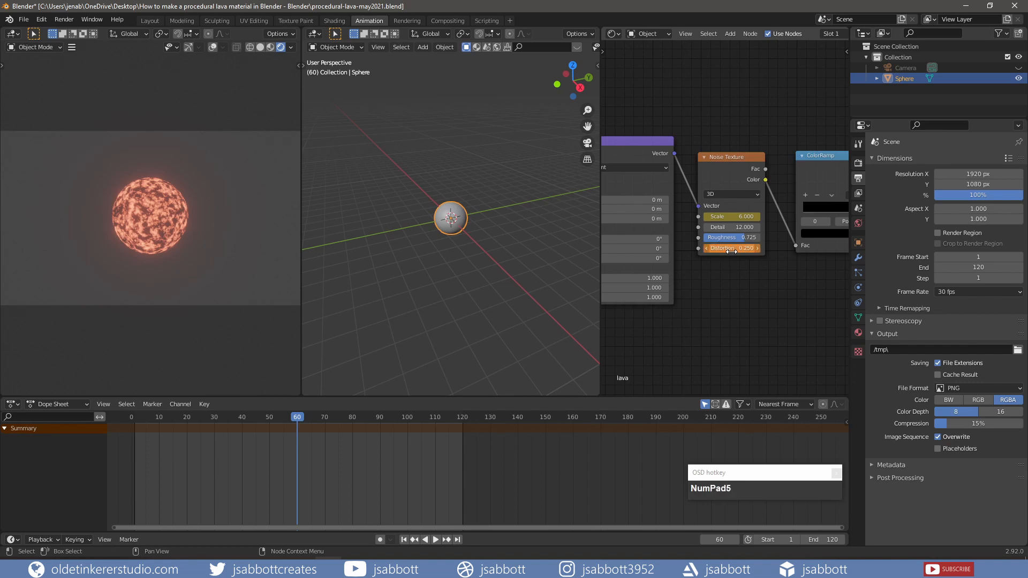
pyautogui.press('i')
# - At frame 90, set and keyframe the Noise Texture's Scale at 6.5 and Distortion at 0.3
pyautogui.moveTo(301, 416); pyautogui.dragTo(382, 417)
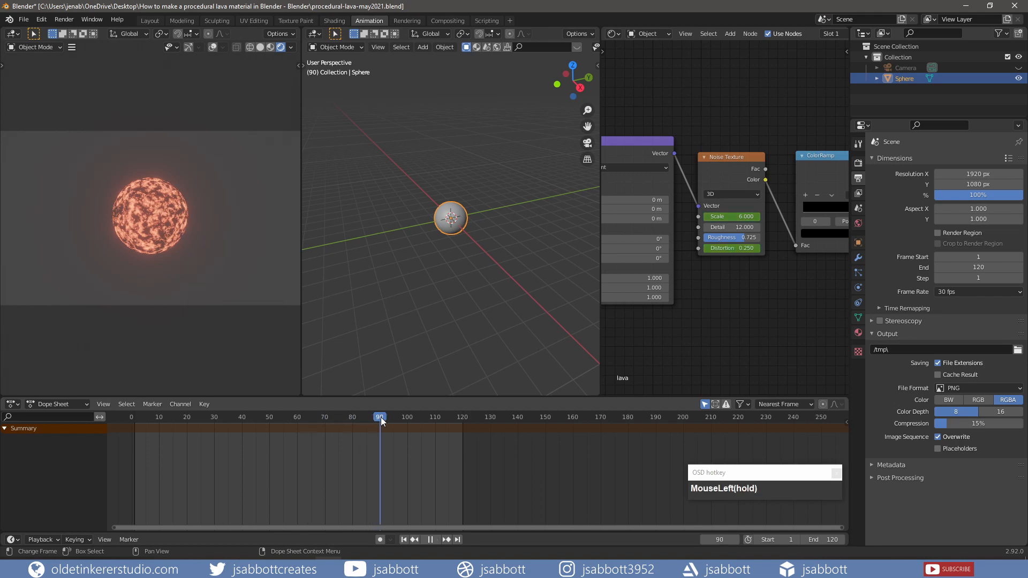
pyautogui.moveTo(672, 299); pyautogui.dragTo(676, 299)
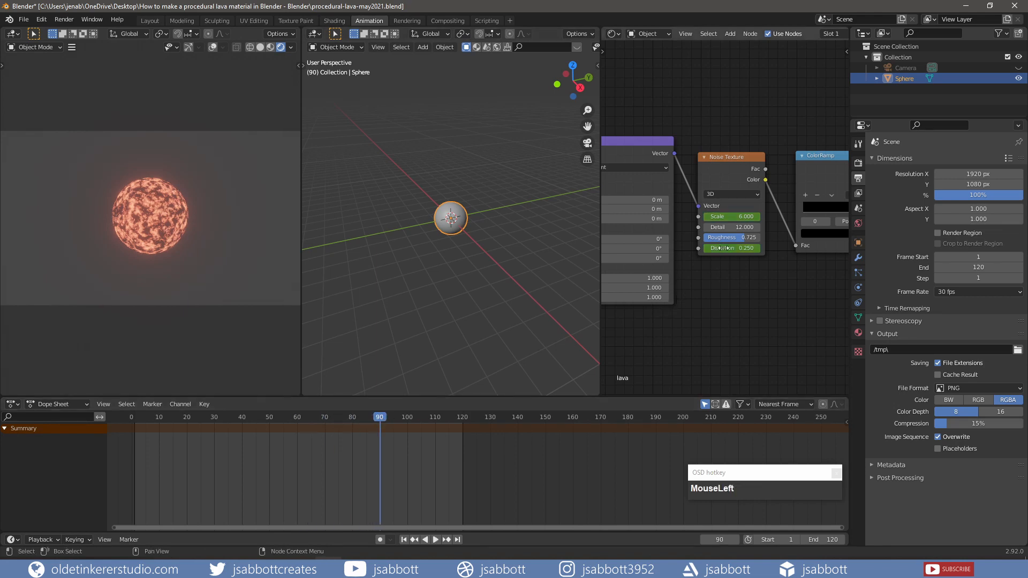
pyautogui.click(730, 217)
pyautogui.write('6.5')
pyautogui.press('Return')
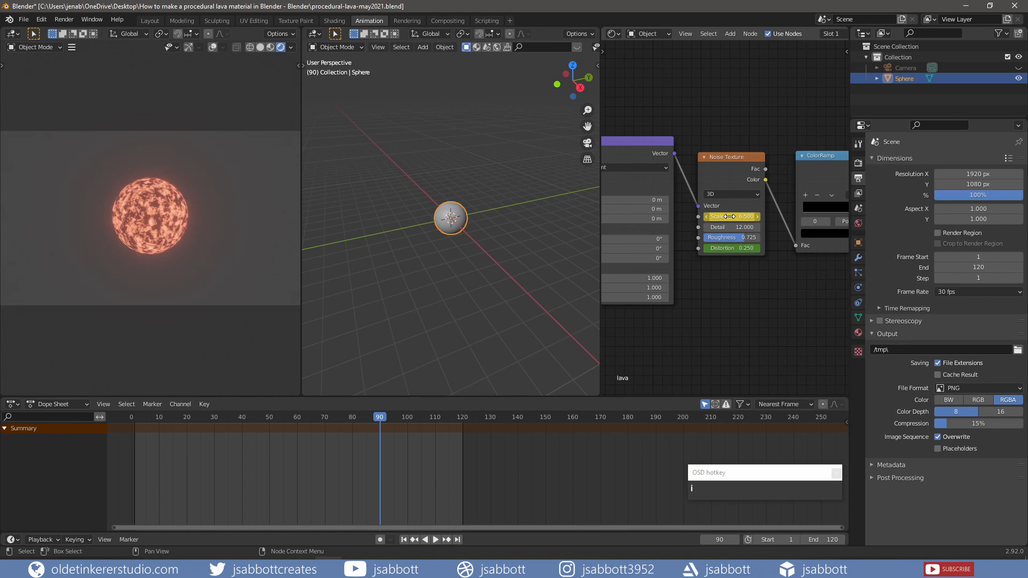
pyautogui.click(731, 248)
pyautogui.write('.')
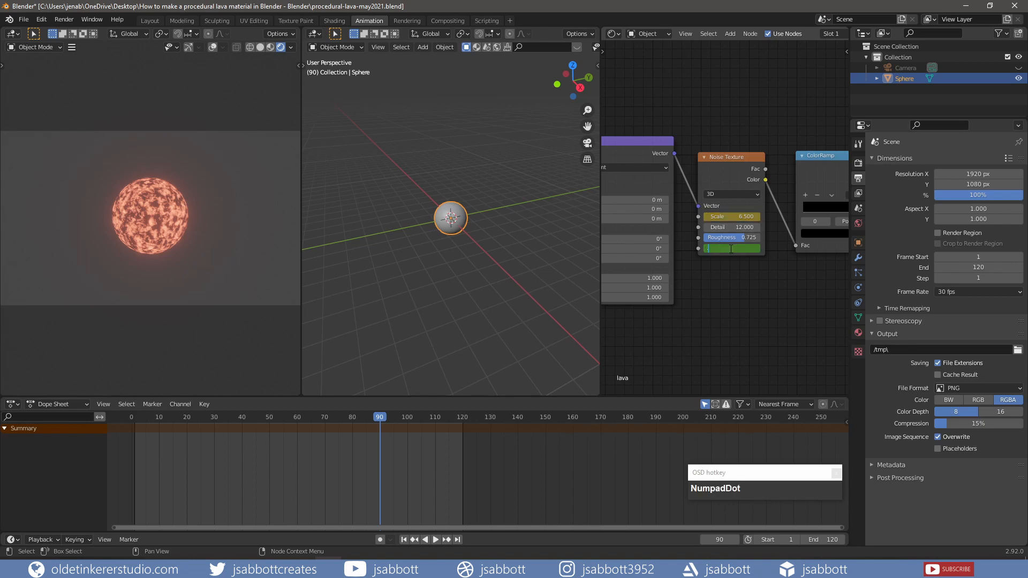
pyautogui.write('3')
pyautogui.press('Return')
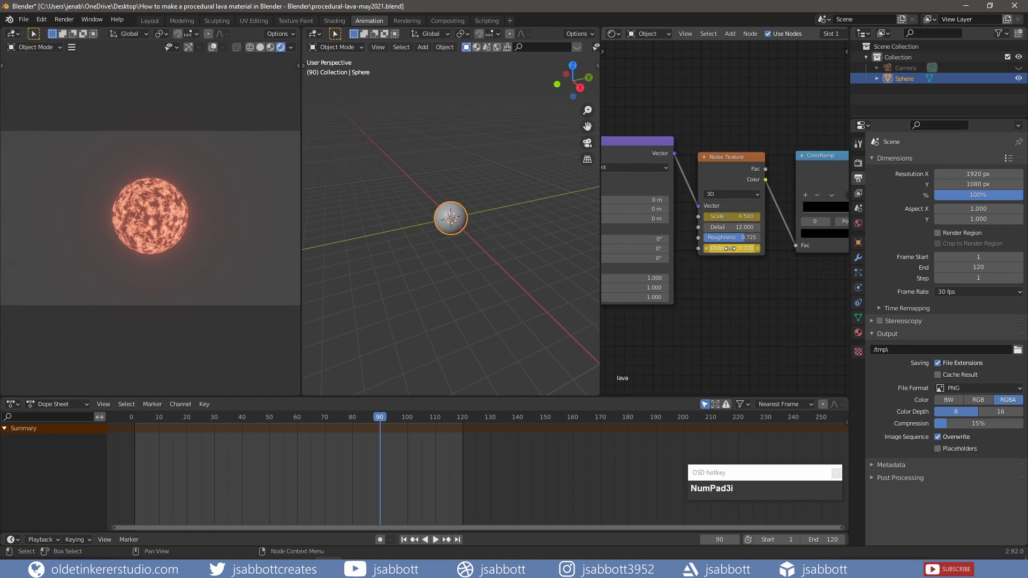
# - At frame 120, set and keyframe the Noise Texture's Scale at 7 and Distortion at 0.35
pyautogui.moveTo(405, 417); pyautogui.dragTo(462, 417)
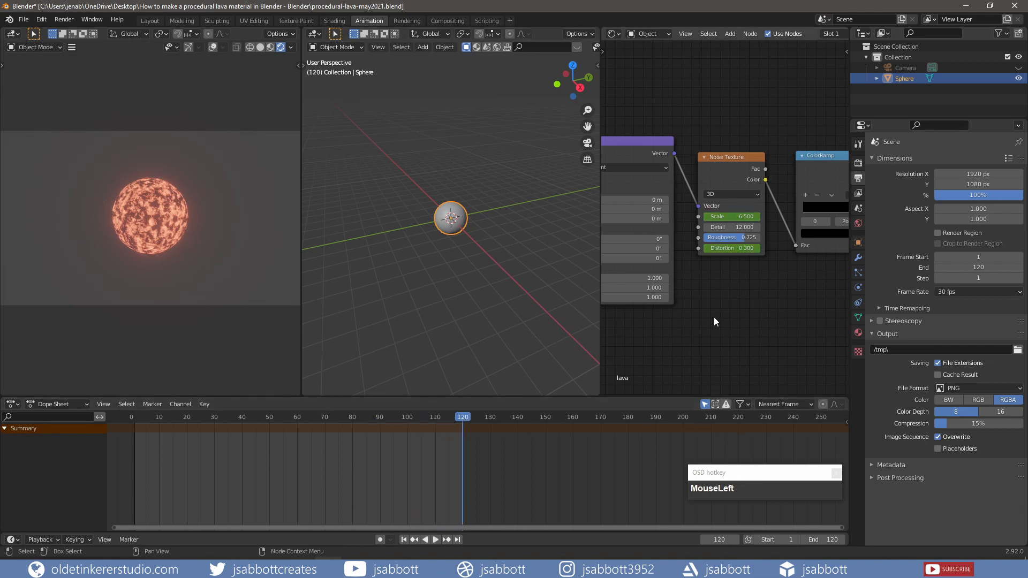
pyautogui.click(736, 217)
pyautogui.write('7')
pyautogui.press('Return')
pyautogui.press('i')
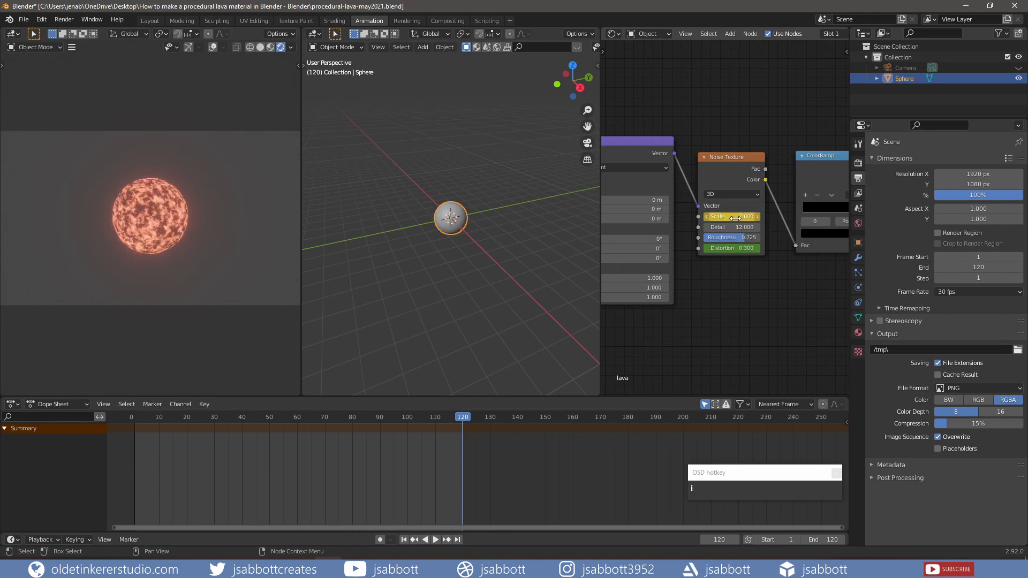
pyautogui.click(726, 248)
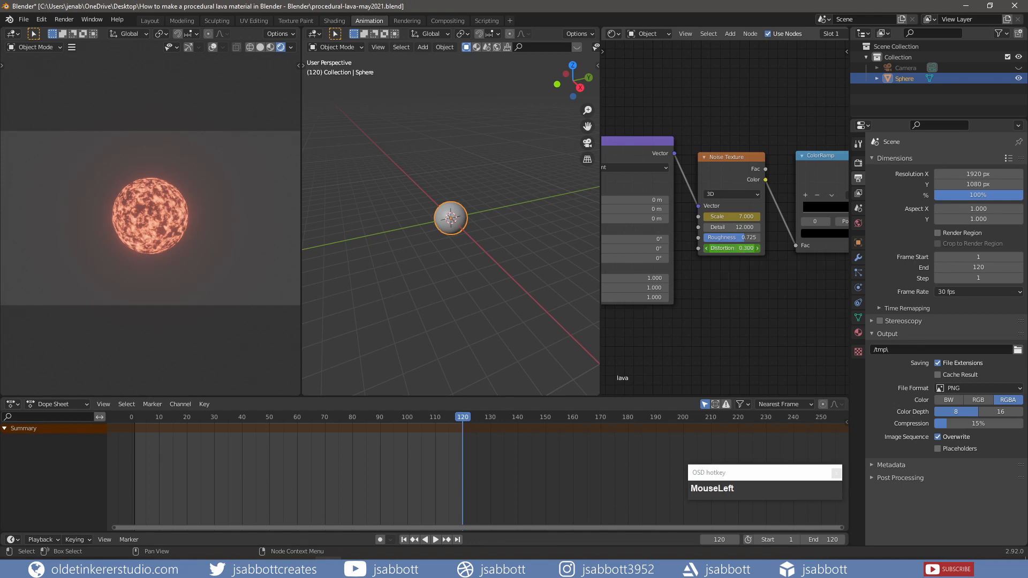
pyautogui.write('.35')
pyautogui.press('Return')
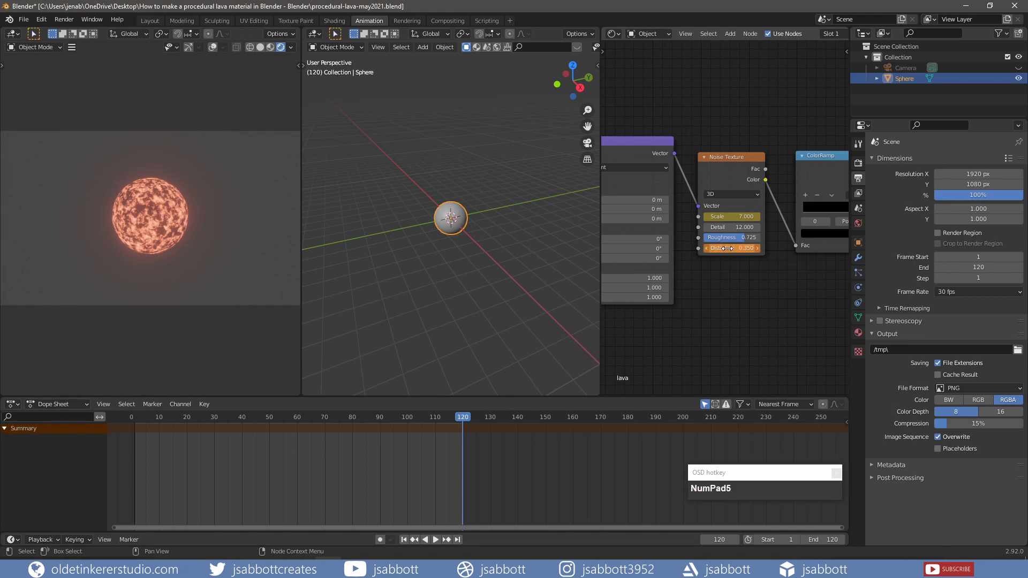
pyautogui.press('i')
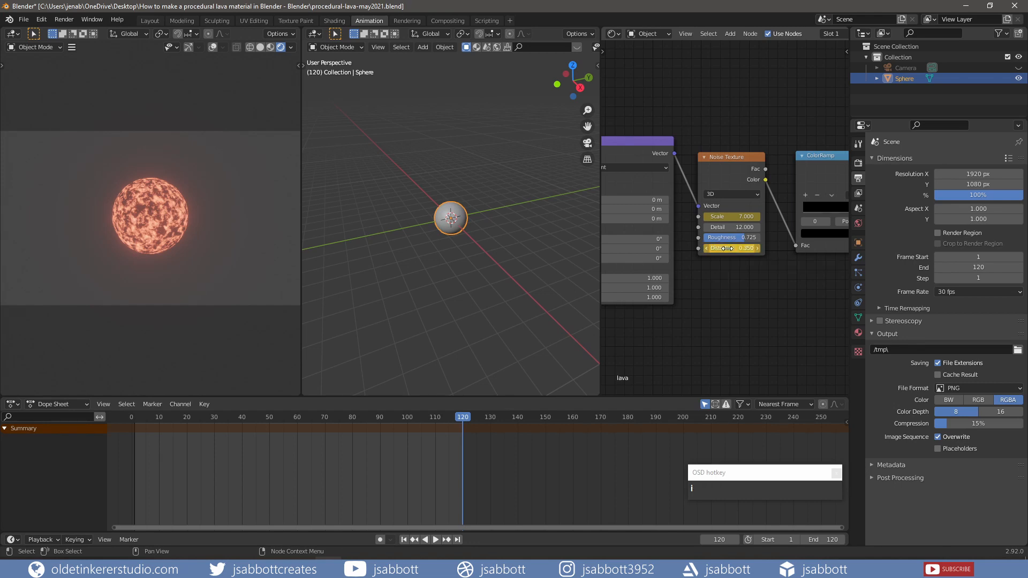